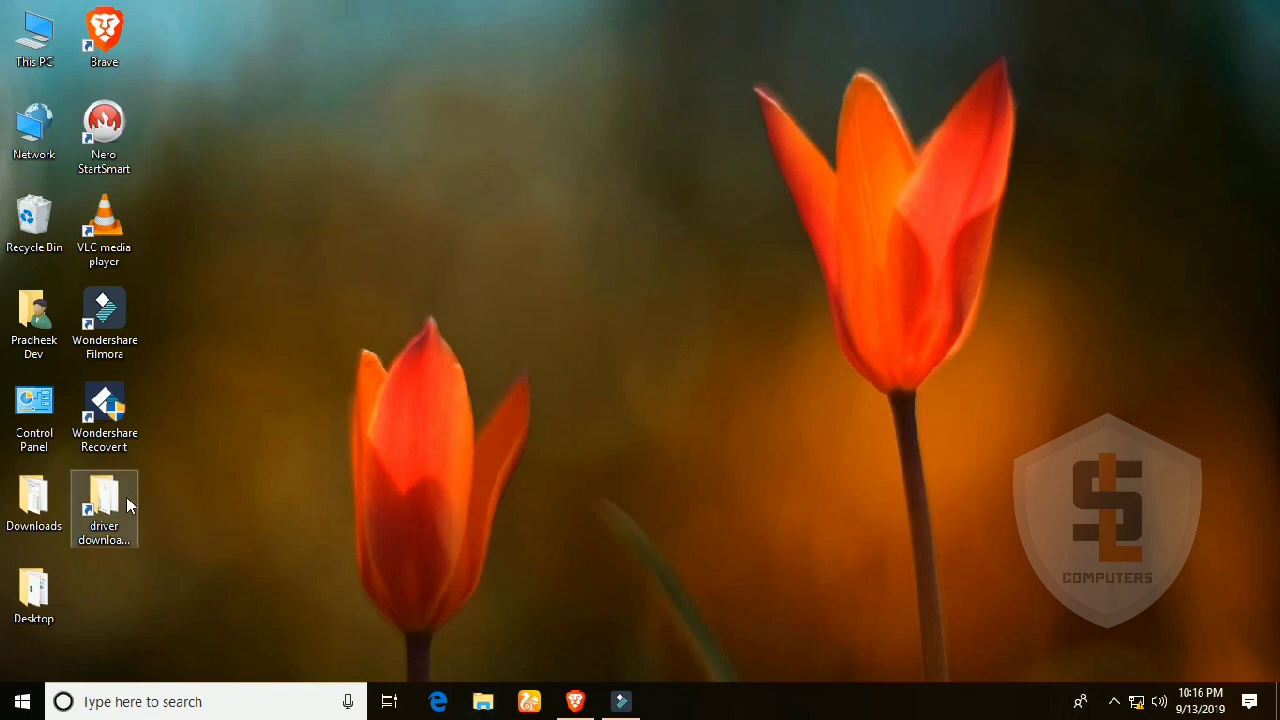
- Open Control Panel, look through the items in Devices and Printers, and close the window
{"action": "double_click", "coordinate": [33, 418]}
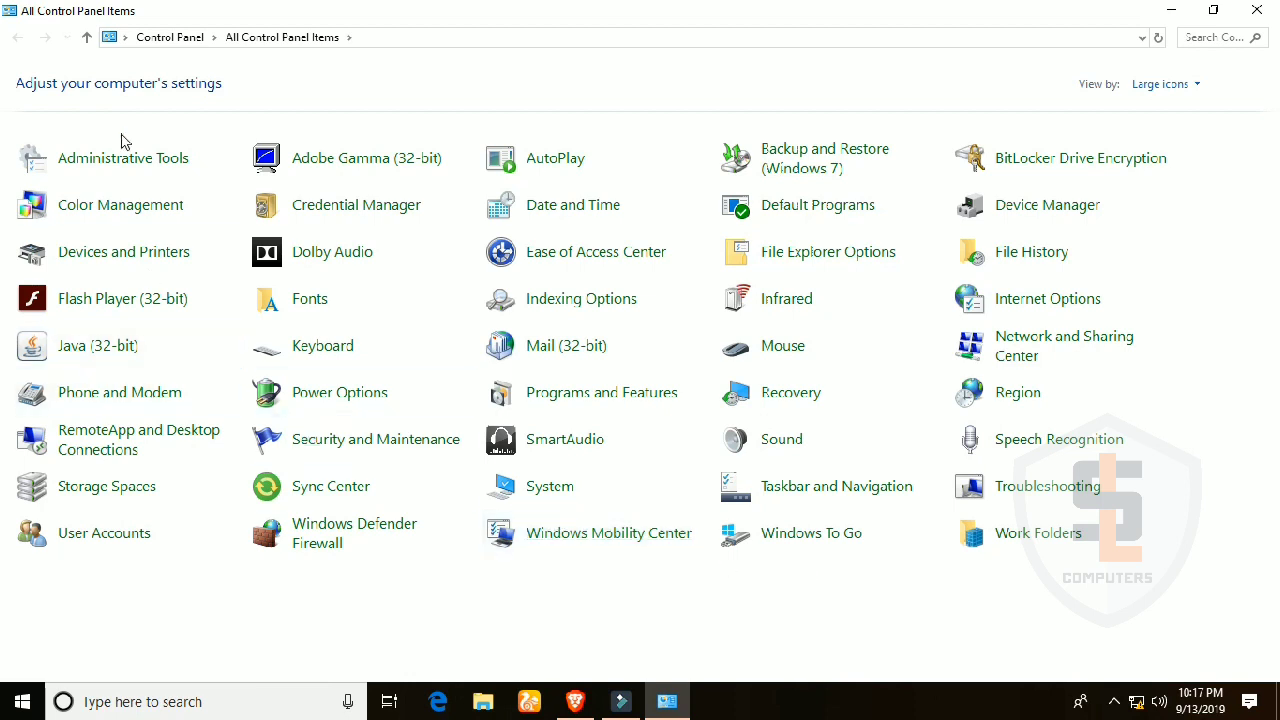
{"action": "left_click", "coordinate": [170, 259]}
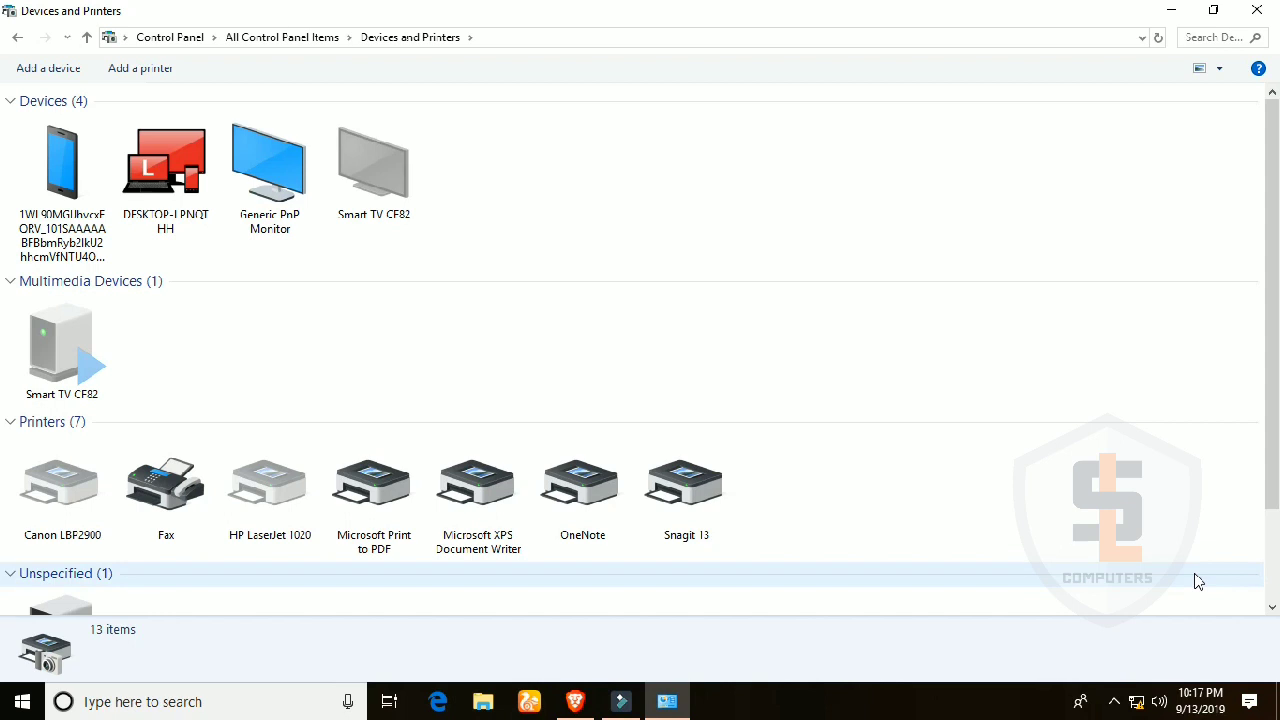
{"action": "left_click", "coordinate": [1273, 607]}
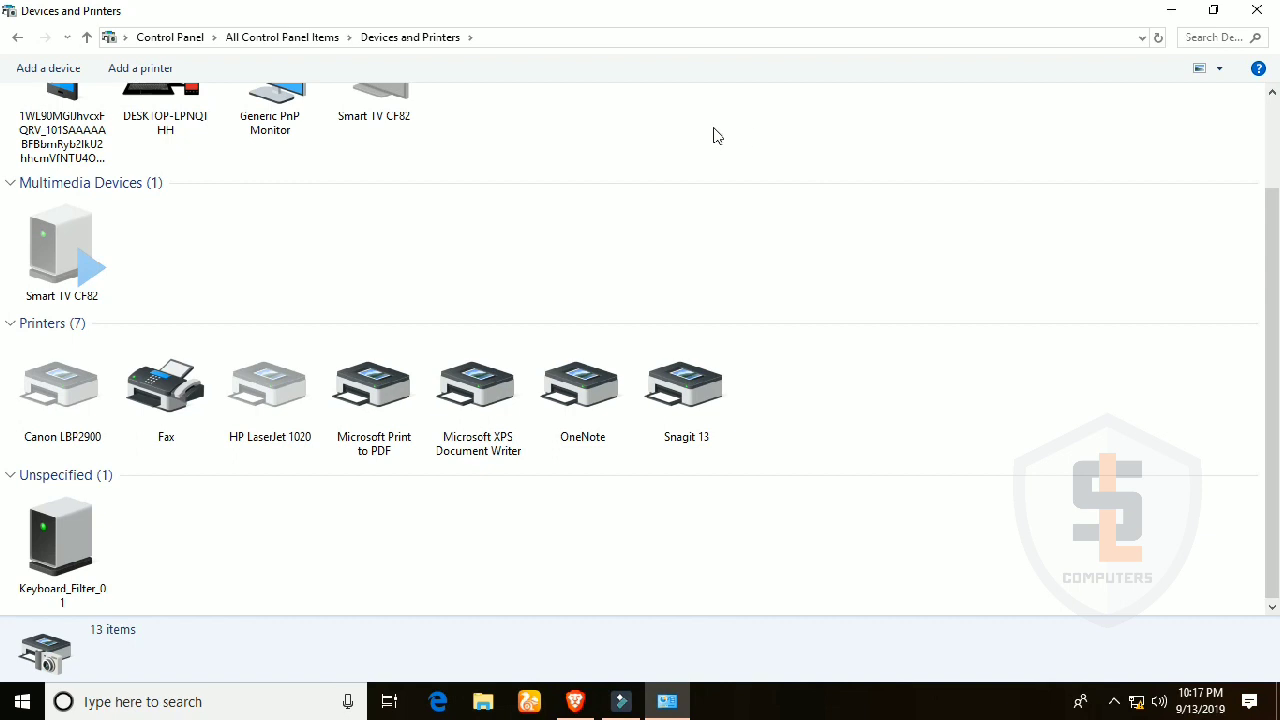
{"action": "left_click", "coordinate": [18, 40]}
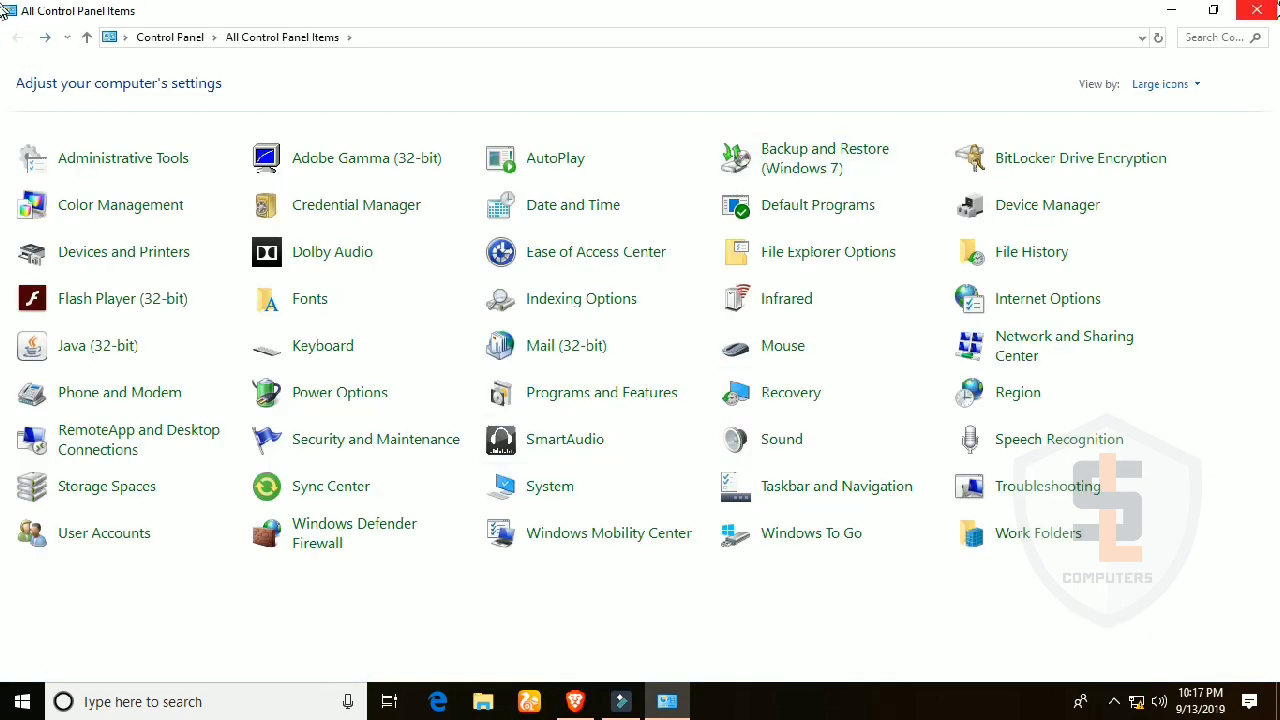
{"action": "left_click", "coordinate": [1257, 10]}
- Search Windows for "con" and open Control Panel from the results
{"action": "left_click", "coordinate": [61, 428]}
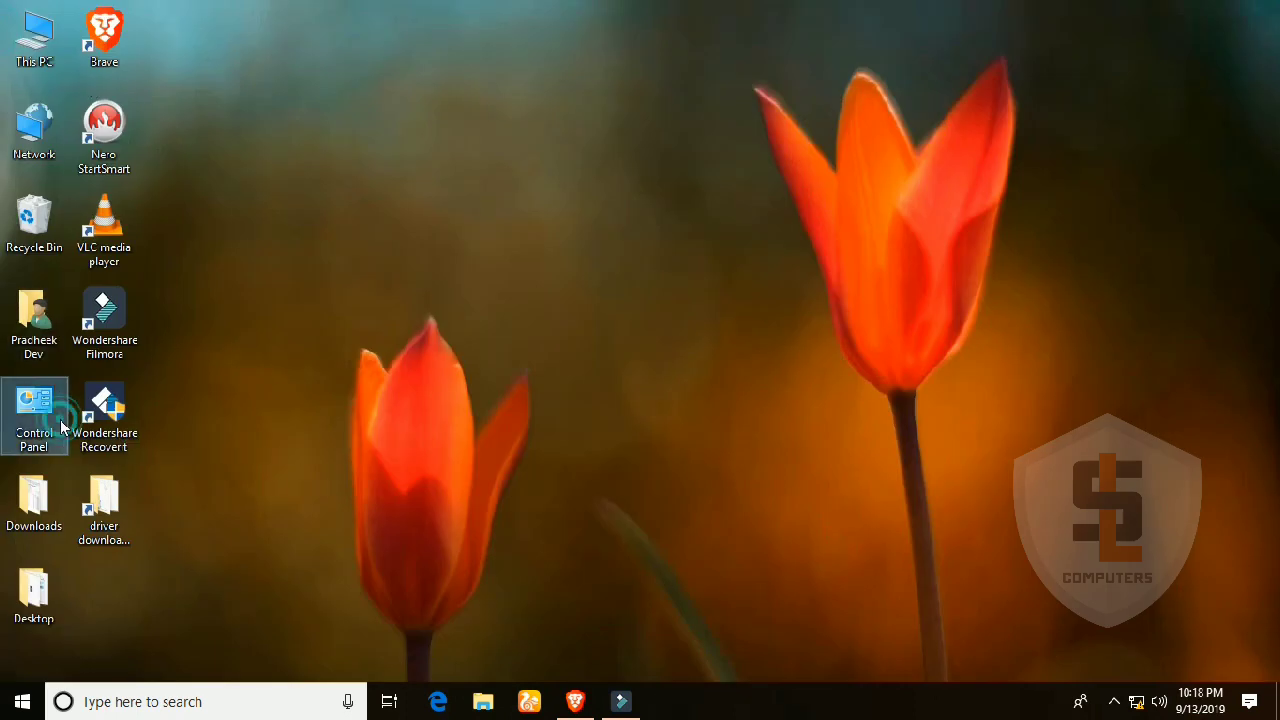
{"action": "left_click", "coordinate": [22, 701]}
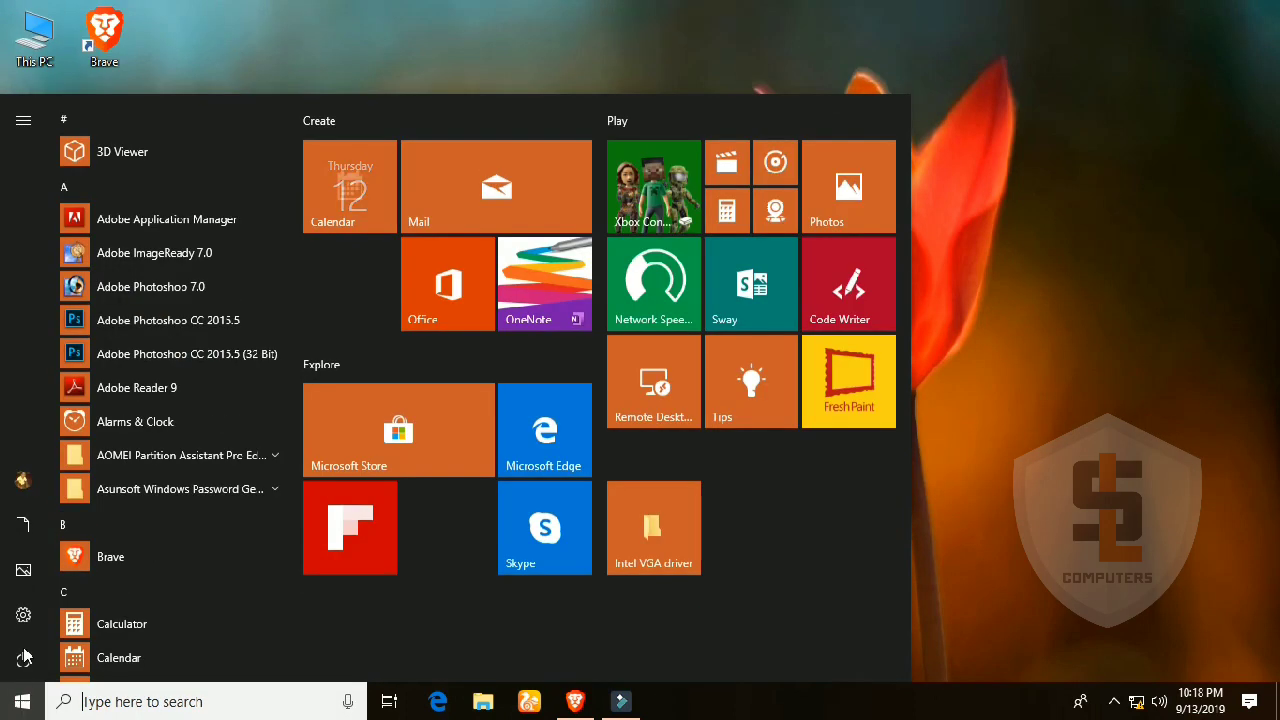
{"action": "left_click", "coordinate": [125, 701]}
{"action": "type", "text": "coN"}
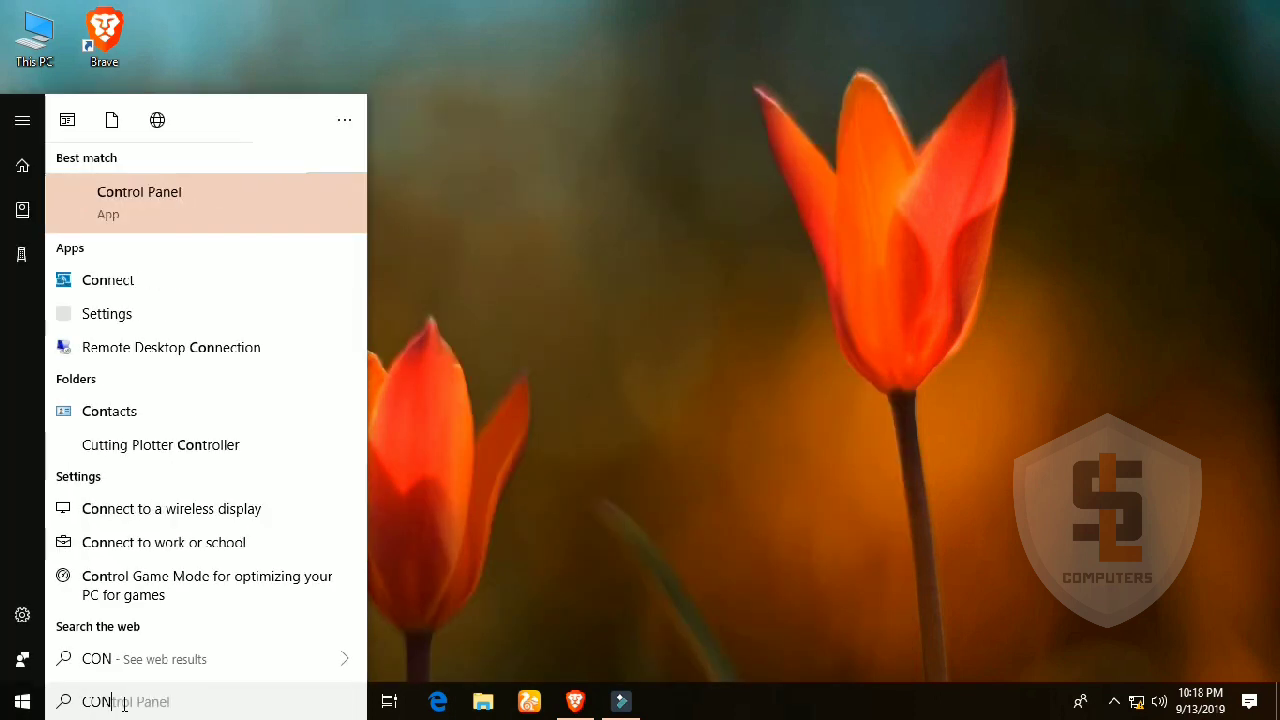
{"action": "left_click", "coordinate": [178, 201]}
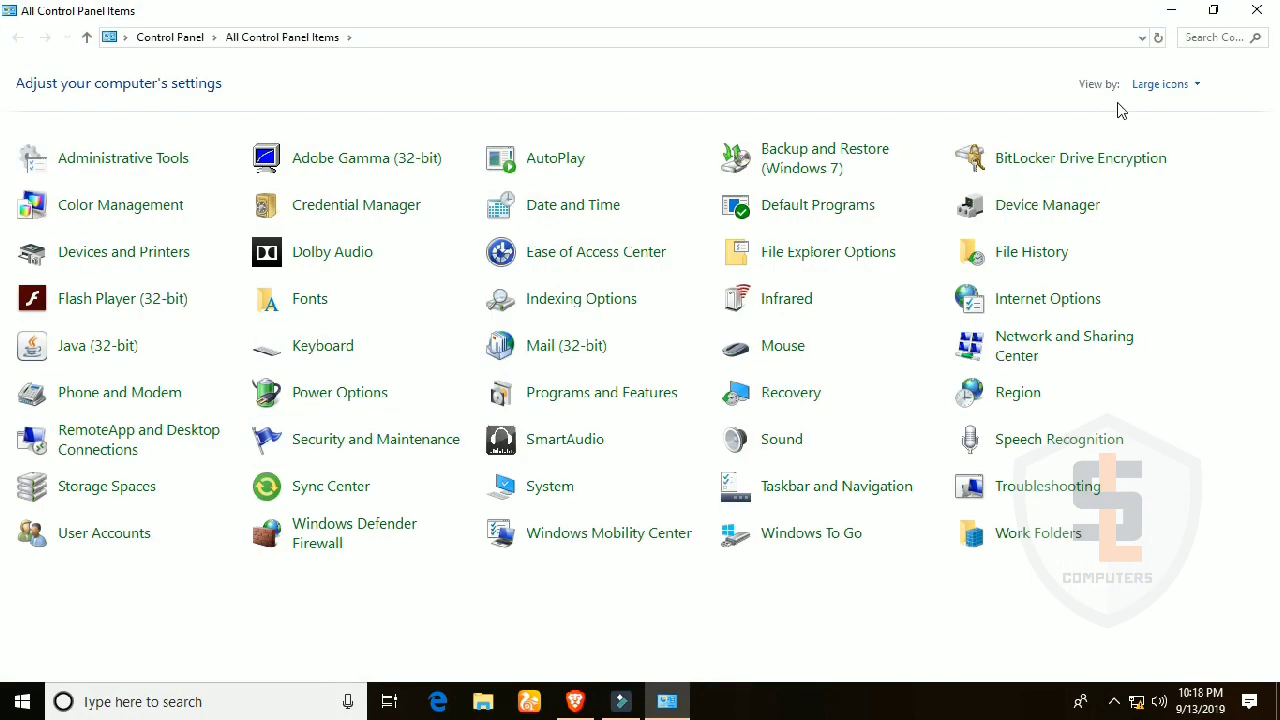
- Switch the Control Panel view to Category and back to Large icons
{"action": "left_click", "coordinate": [1172, 85]}
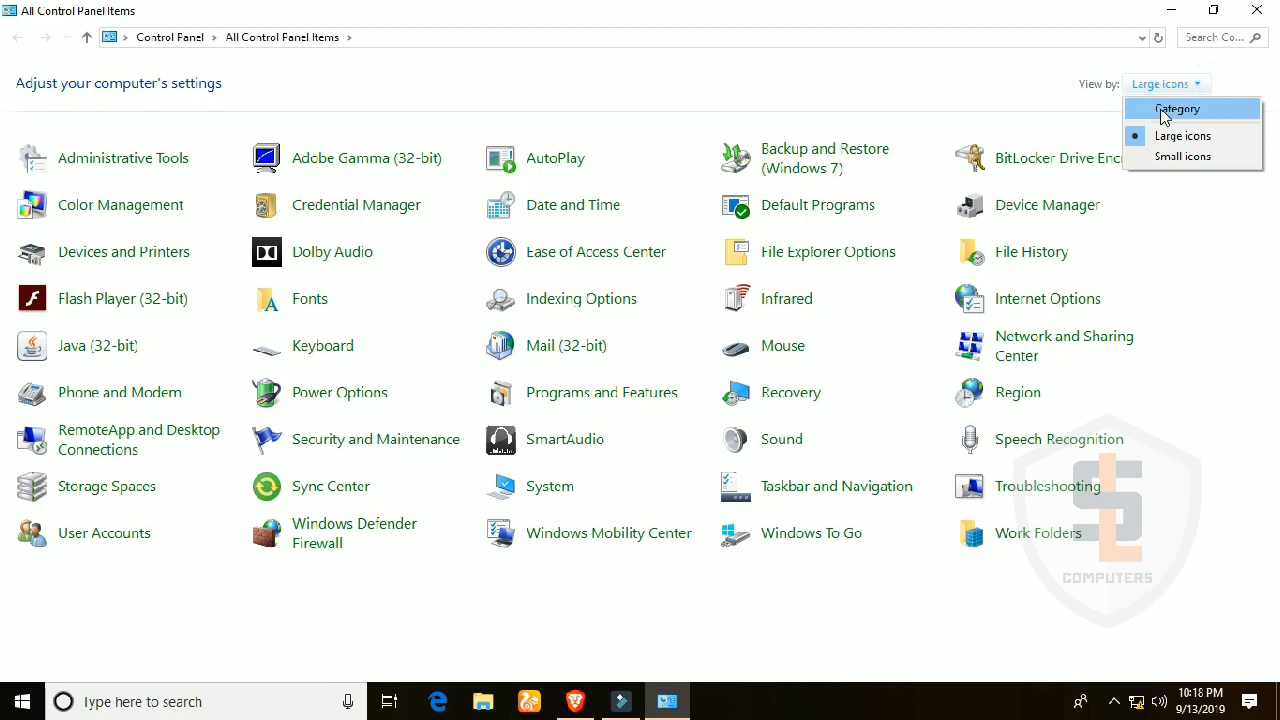
{"action": "left_click", "coordinate": [1172, 110]}
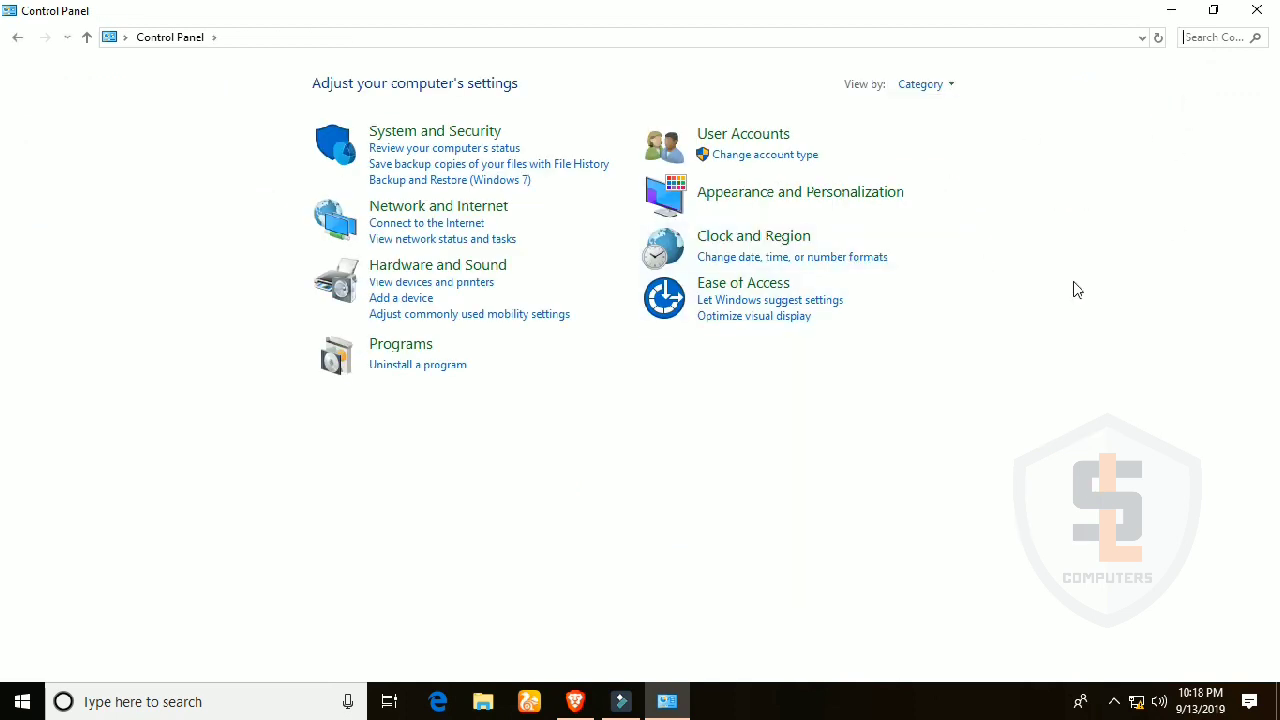
{"action": "left_click", "coordinate": [948, 88]}
{"action": "left_click", "coordinate": [942, 132]}
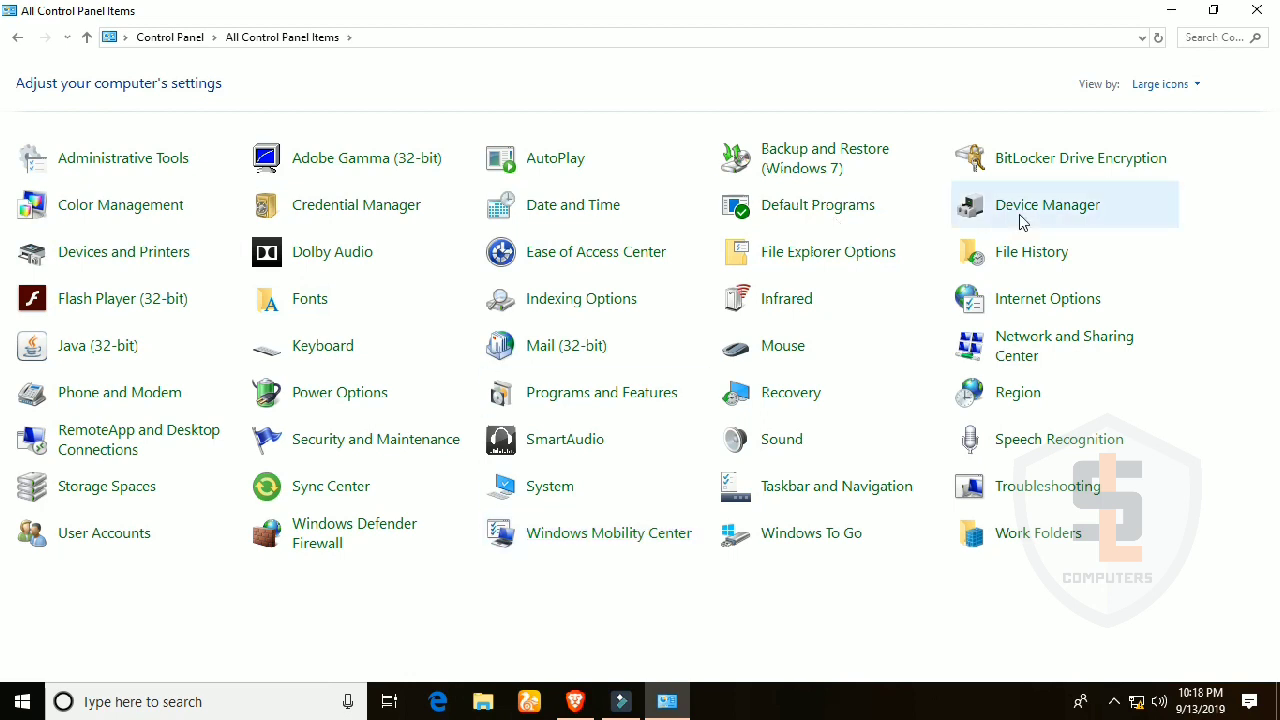
- Open Device Manager and expand the Network adapters category
{"action": "left_click", "coordinate": [1064, 204]}
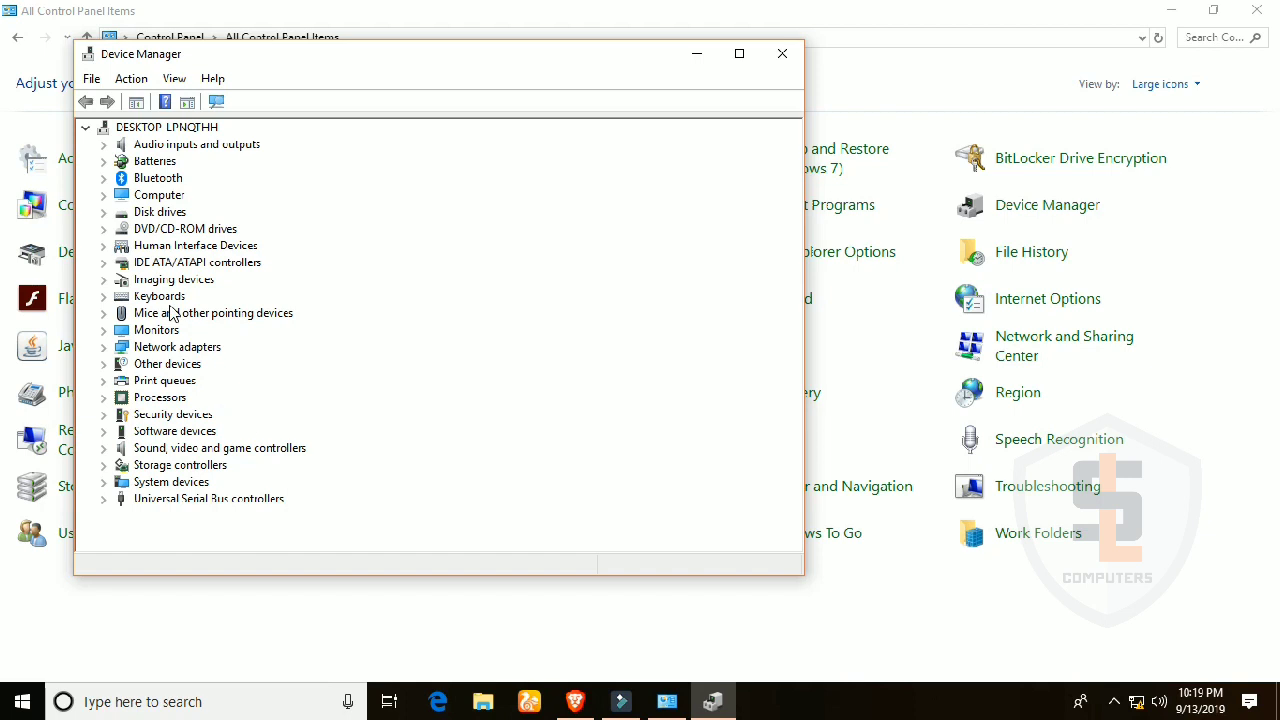
{"action": "left_click", "coordinate": [158, 178]}
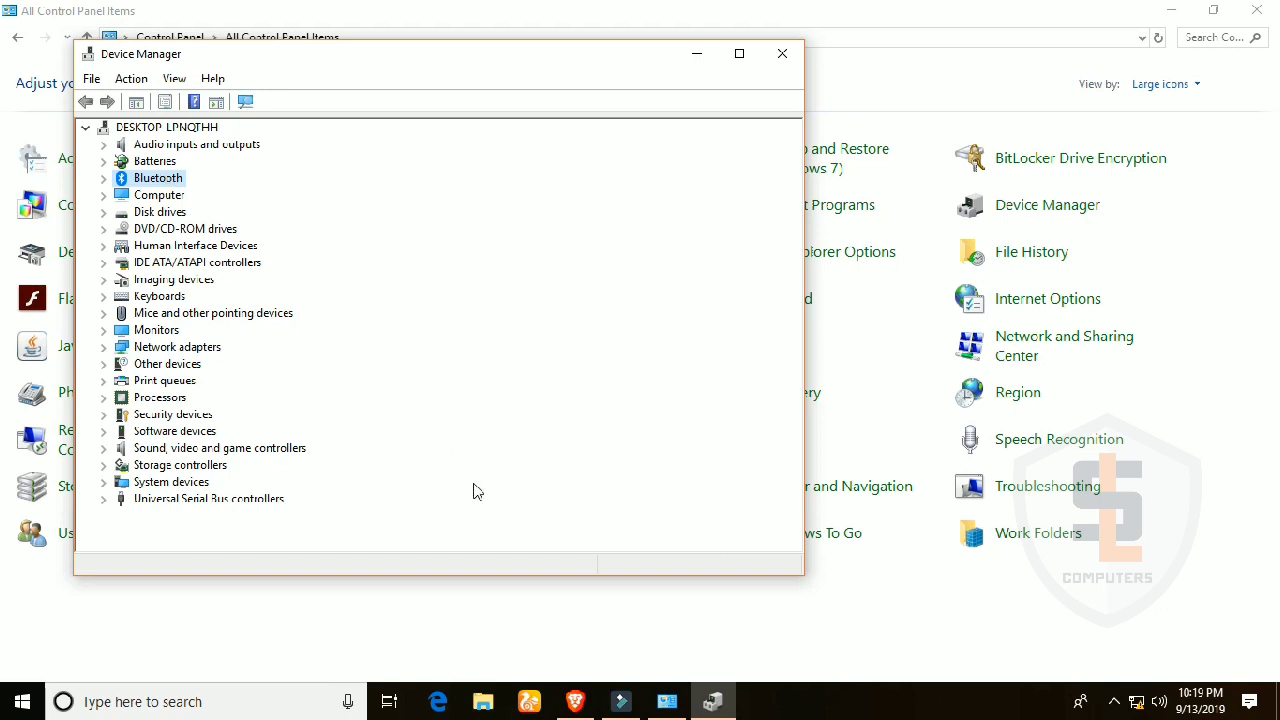
{"action": "left_click", "coordinate": [112, 348]}
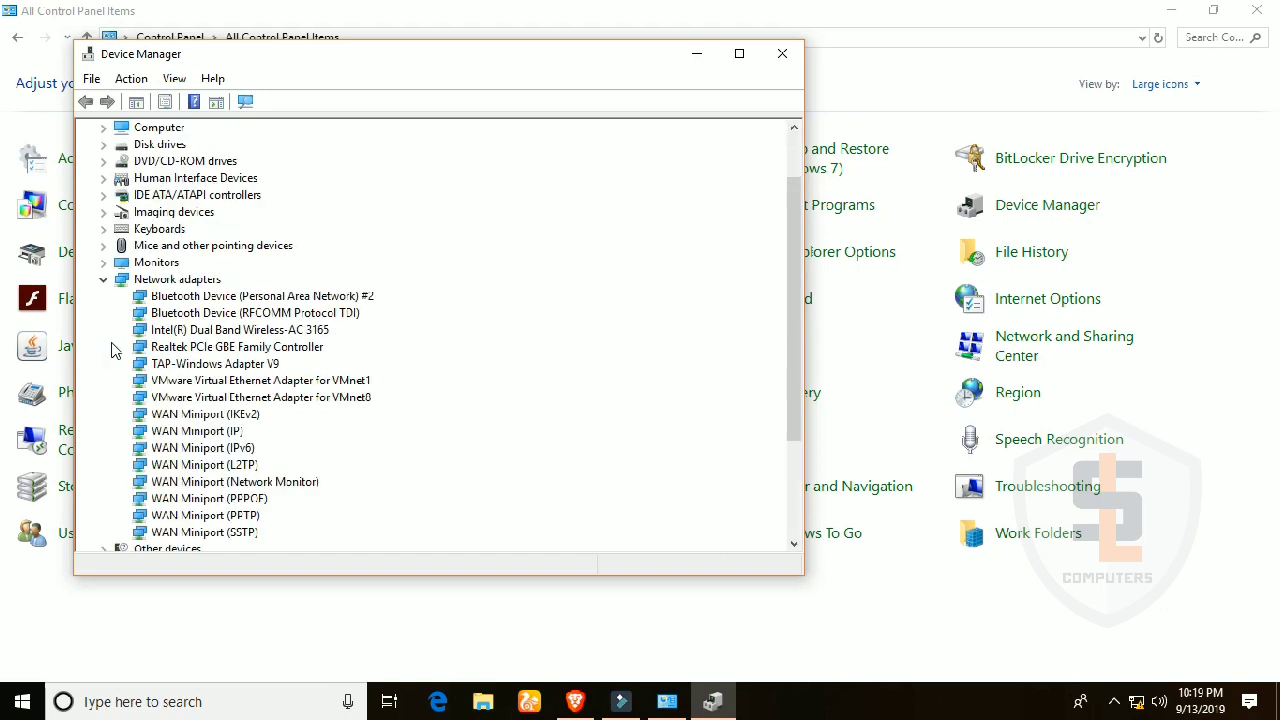
- Disable the Intel(R) Dual Band Wireless-AC 3165 adapter, enable it again, and collapse the network adapters
{"action": "left_click", "coordinate": [232, 333]}
{"action": "right_click", "coordinate": [233, 333]}
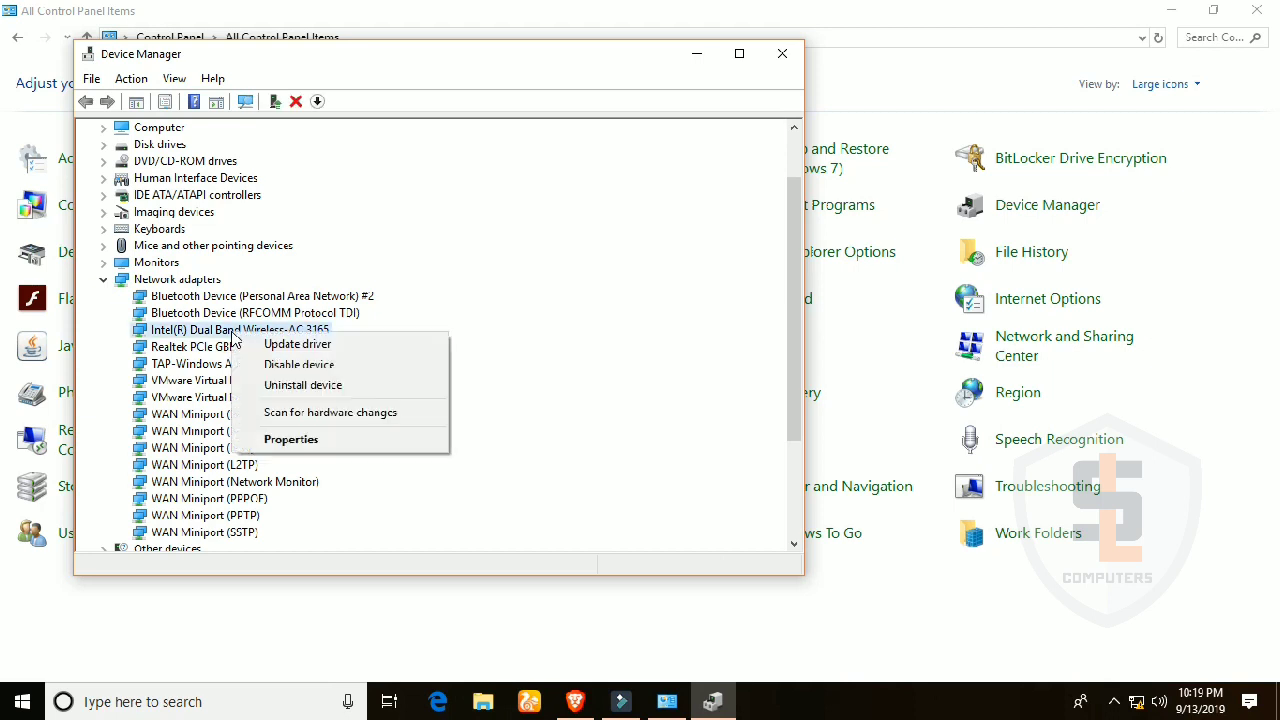
{"action": "left_click", "coordinate": [282, 368]}
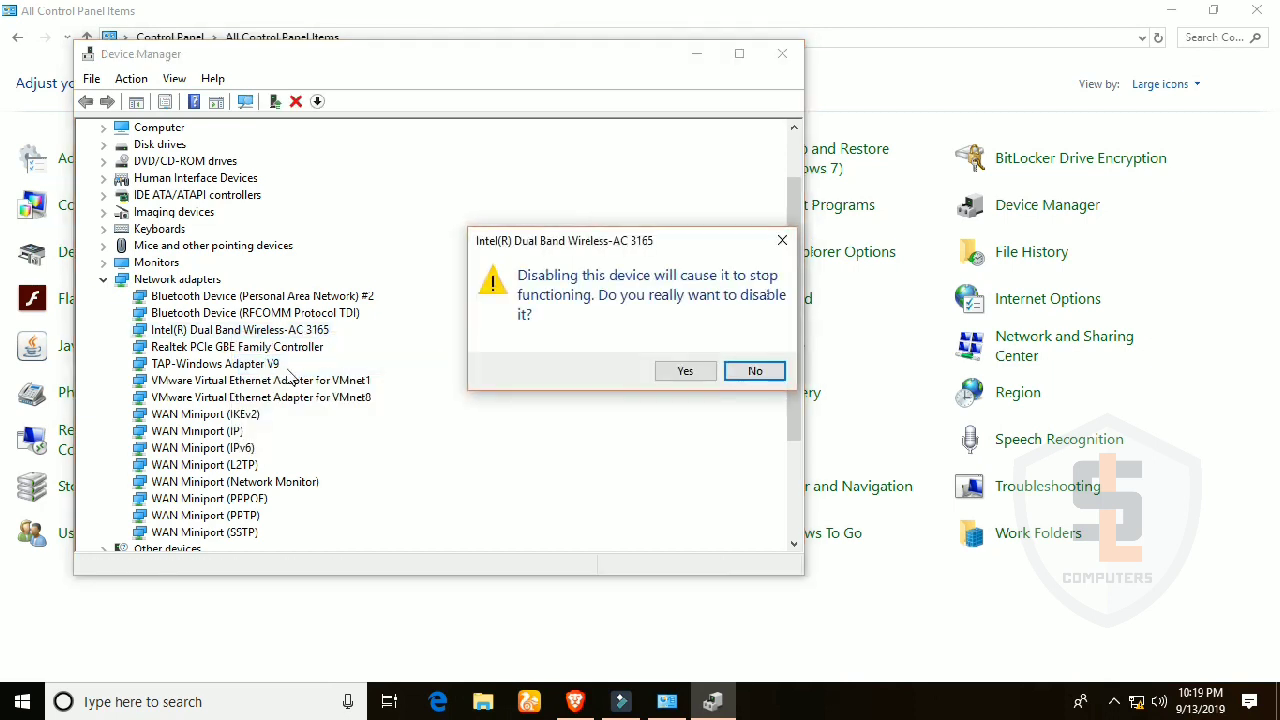
{"action": "left_click", "coordinate": [704, 370]}
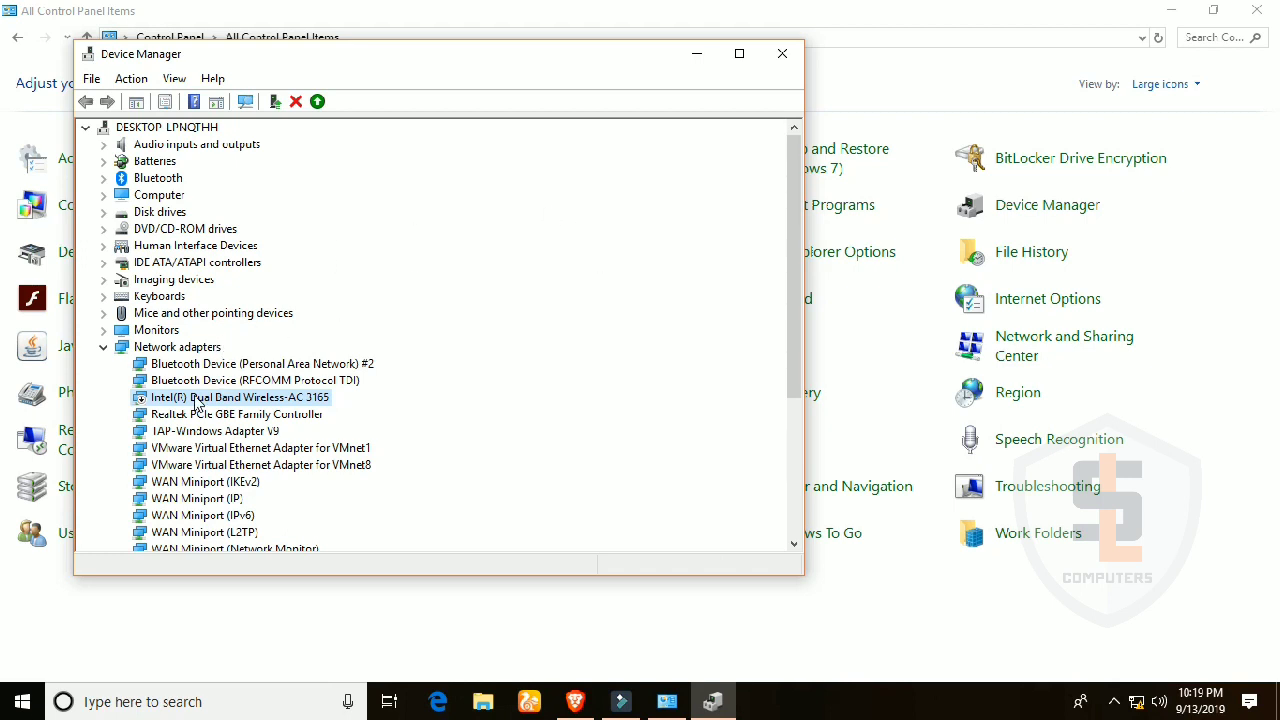
{"action": "right_click", "coordinate": [196, 400]}
{"action": "left_click", "coordinate": [234, 428]}
{"action": "left_click", "coordinate": [106, 348]}
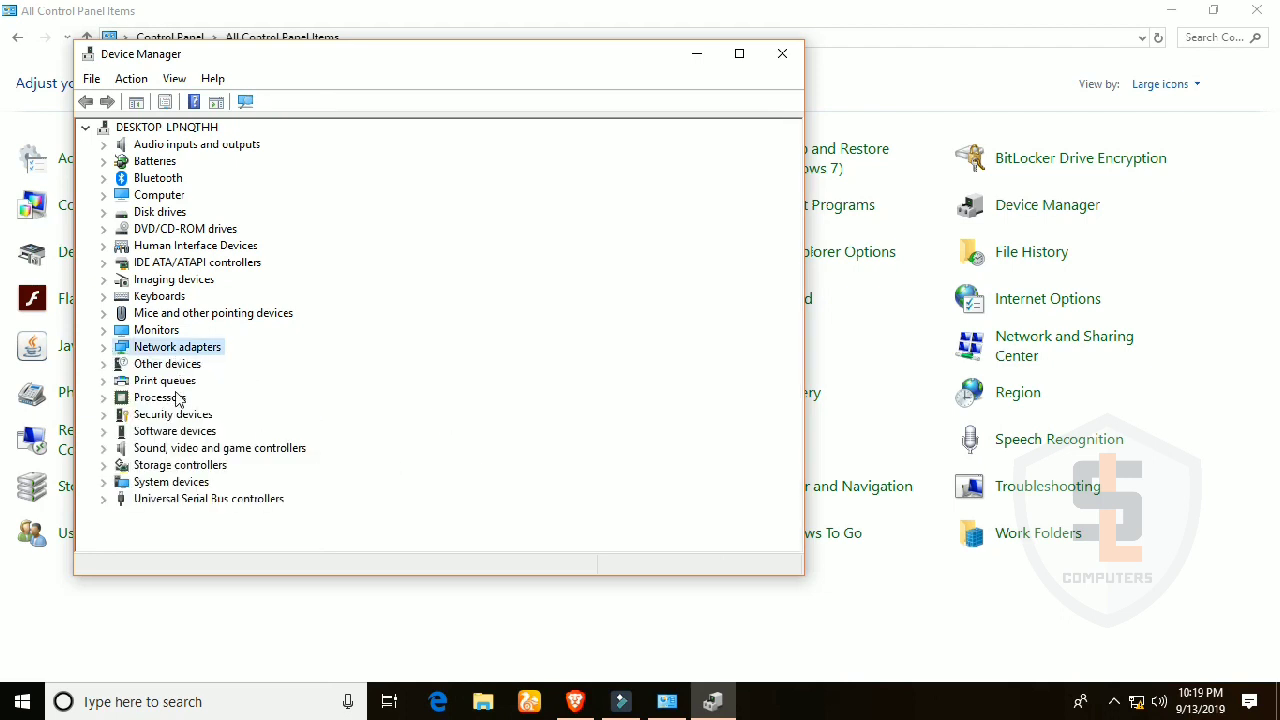
- Disable the Intel(R) Display Audio device under Sound, video and game controllers, and enable it again
{"action": "left_click", "coordinate": [103, 455]}
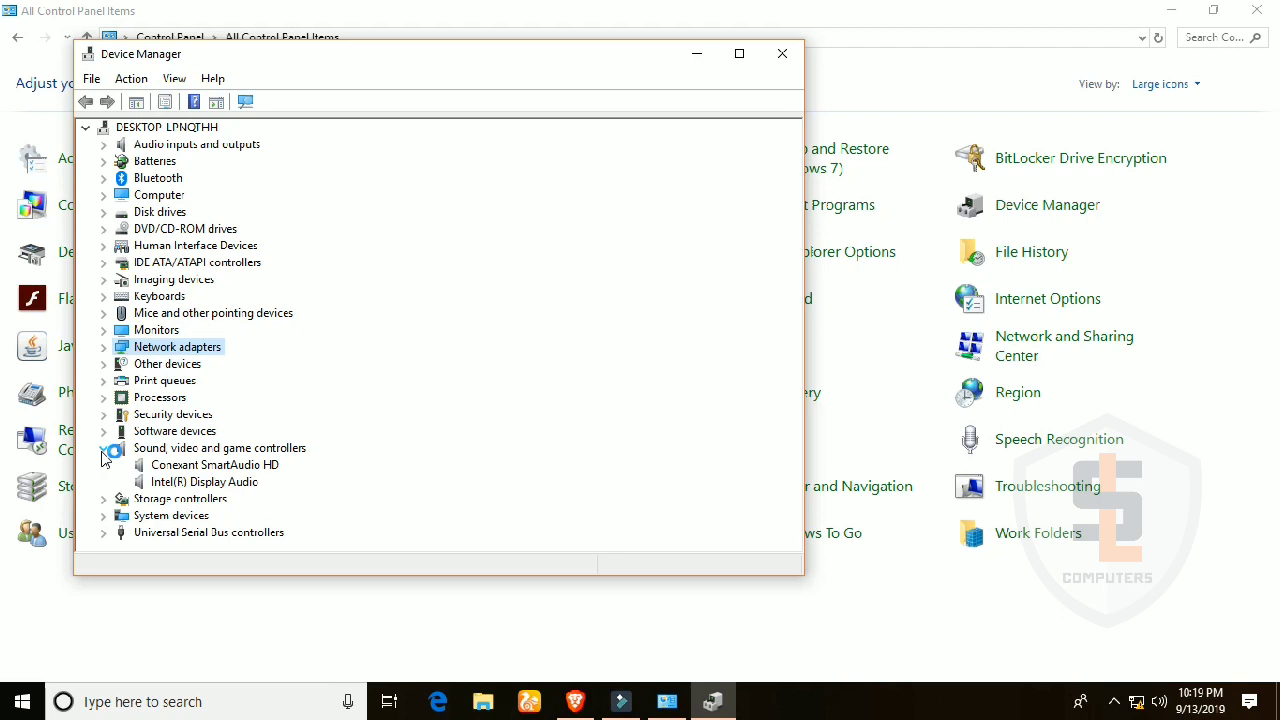
{"action": "left_click", "coordinate": [189, 485]}
{"action": "right_click", "coordinate": [189, 485]}
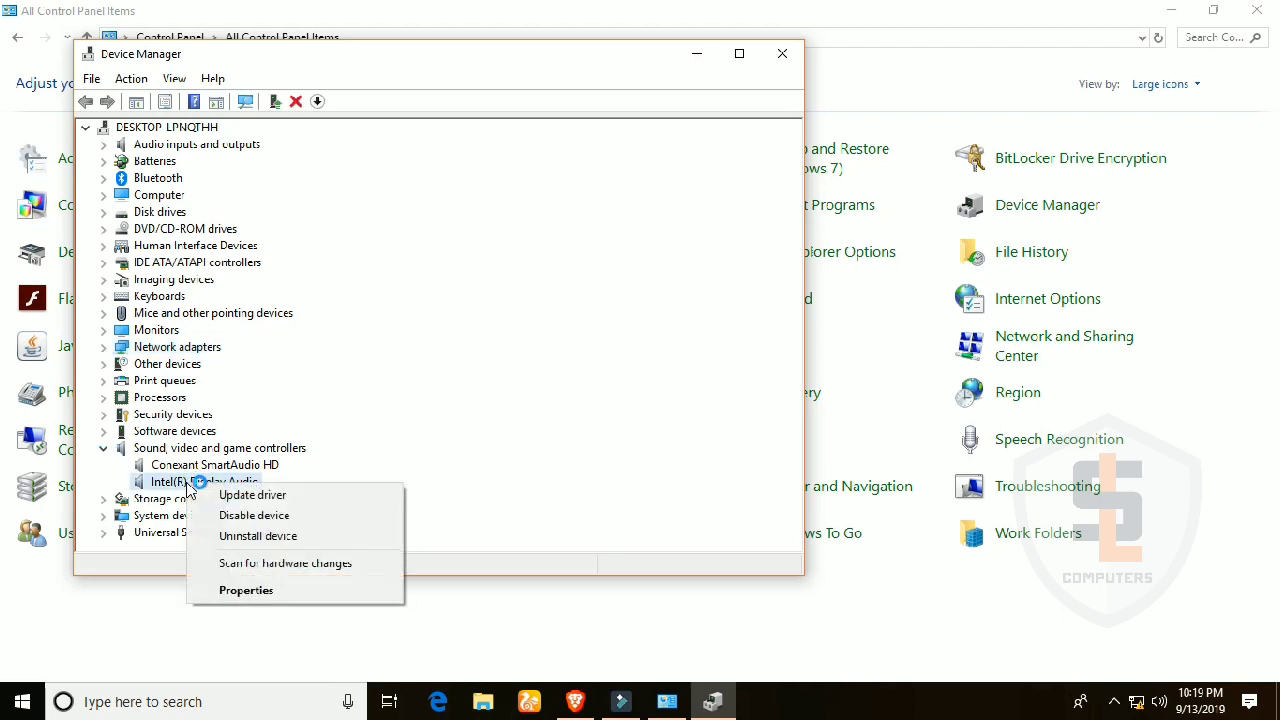
{"action": "left_click", "coordinate": [330, 516]}
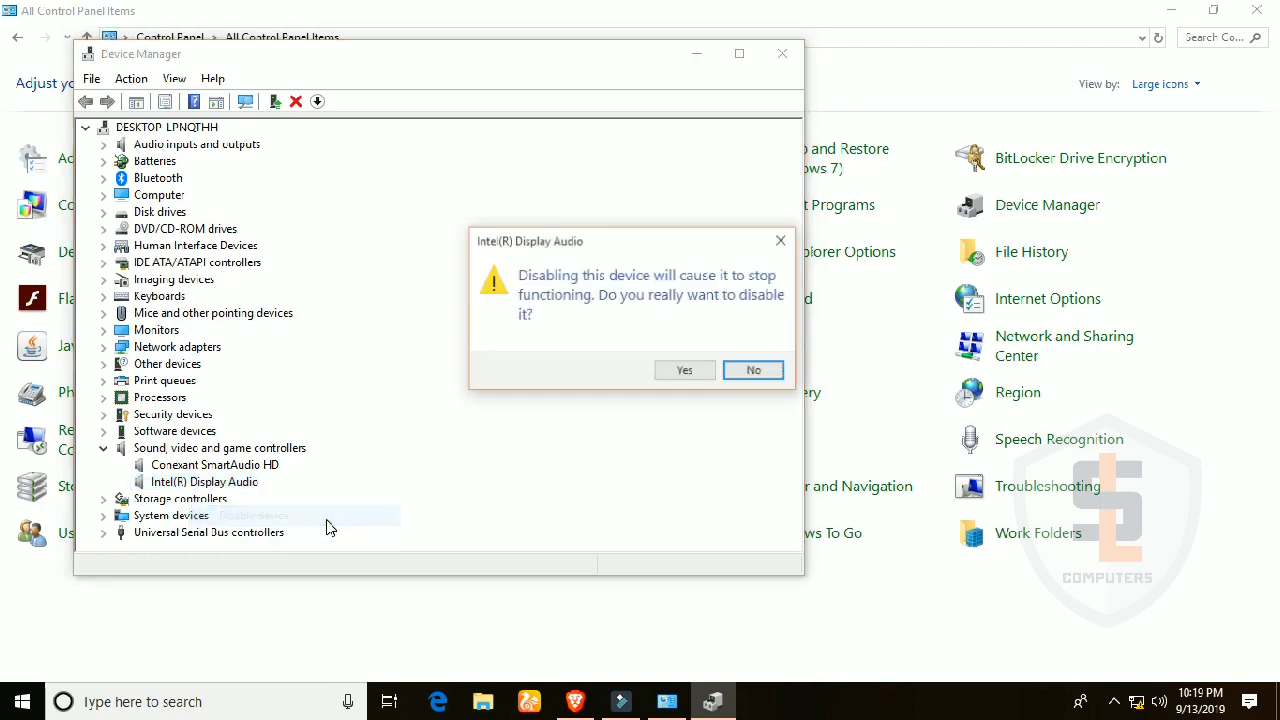
{"action": "left_click", "coordinate": [684, 371]}
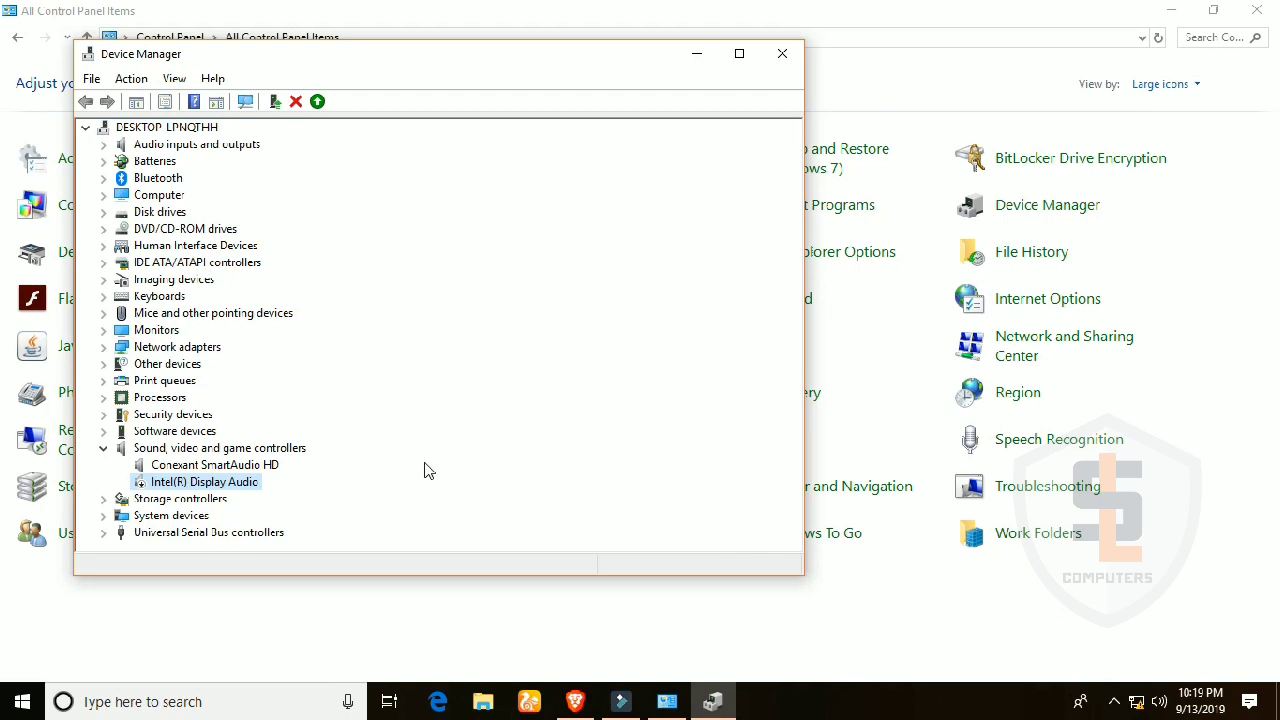
{"action": "right_click", "coordinate": [247, 489]}
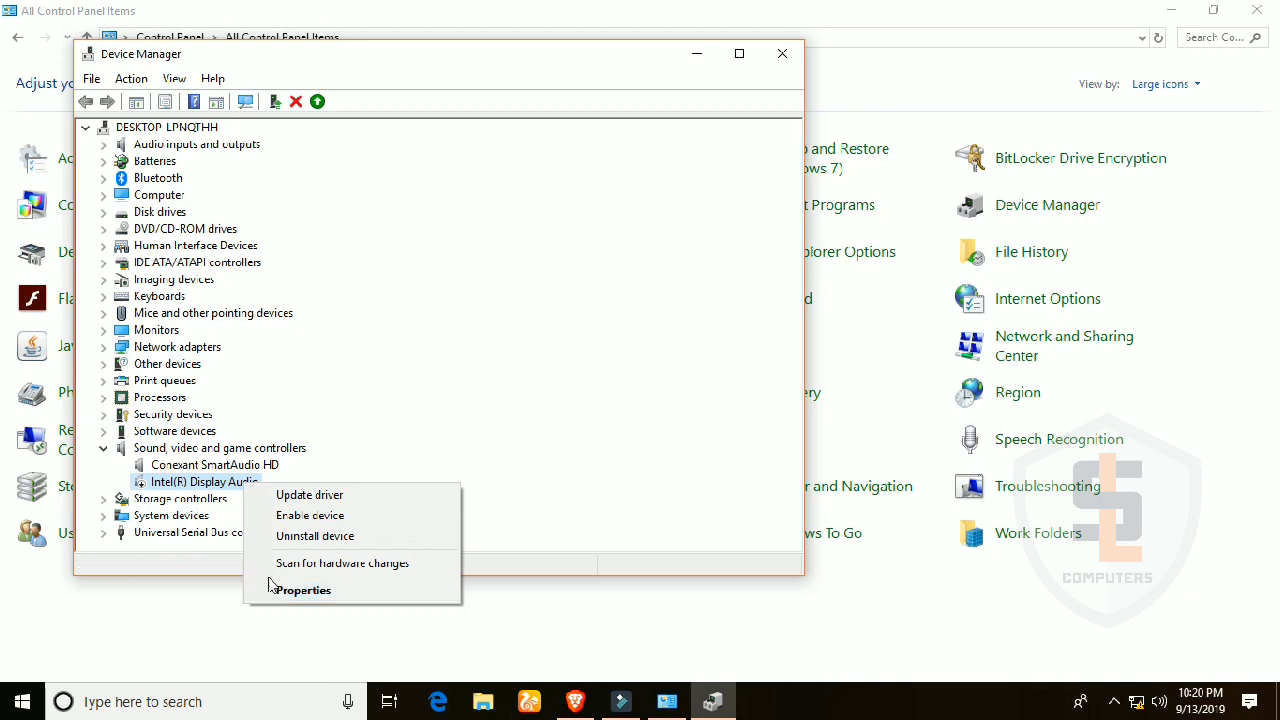
{"action": "left_click", "coordinate": [320, 517]}
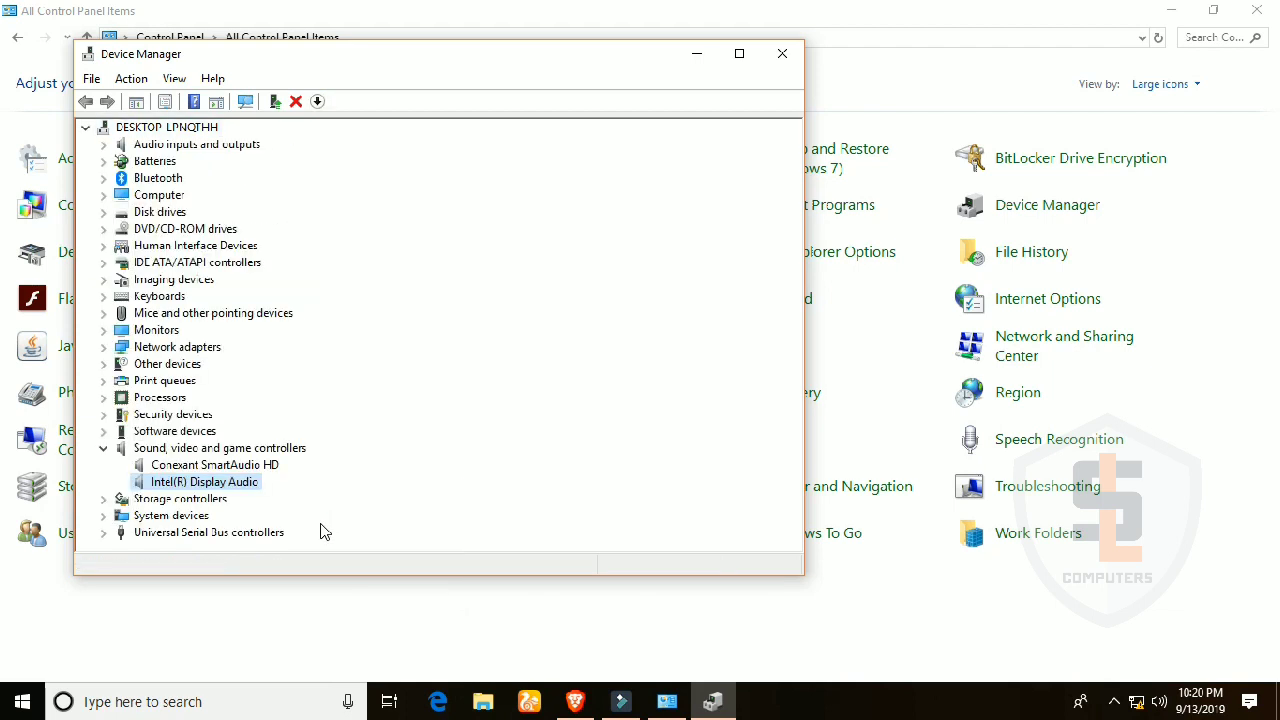
- View the driver update options for Intel(R) Display Audio and cancel without searching for drivers
{"action": "right_click", "coordinate": [258, 487]}
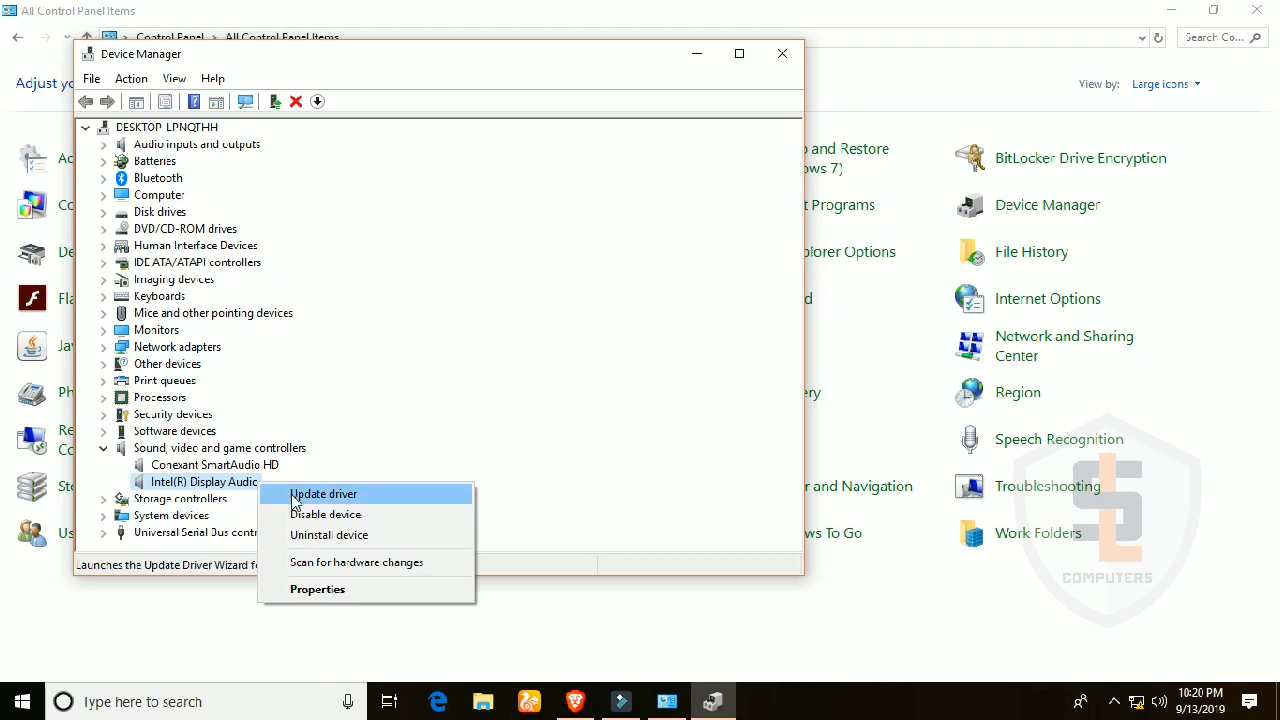
{"action": "left_click", "coordinate": [328, 500]}
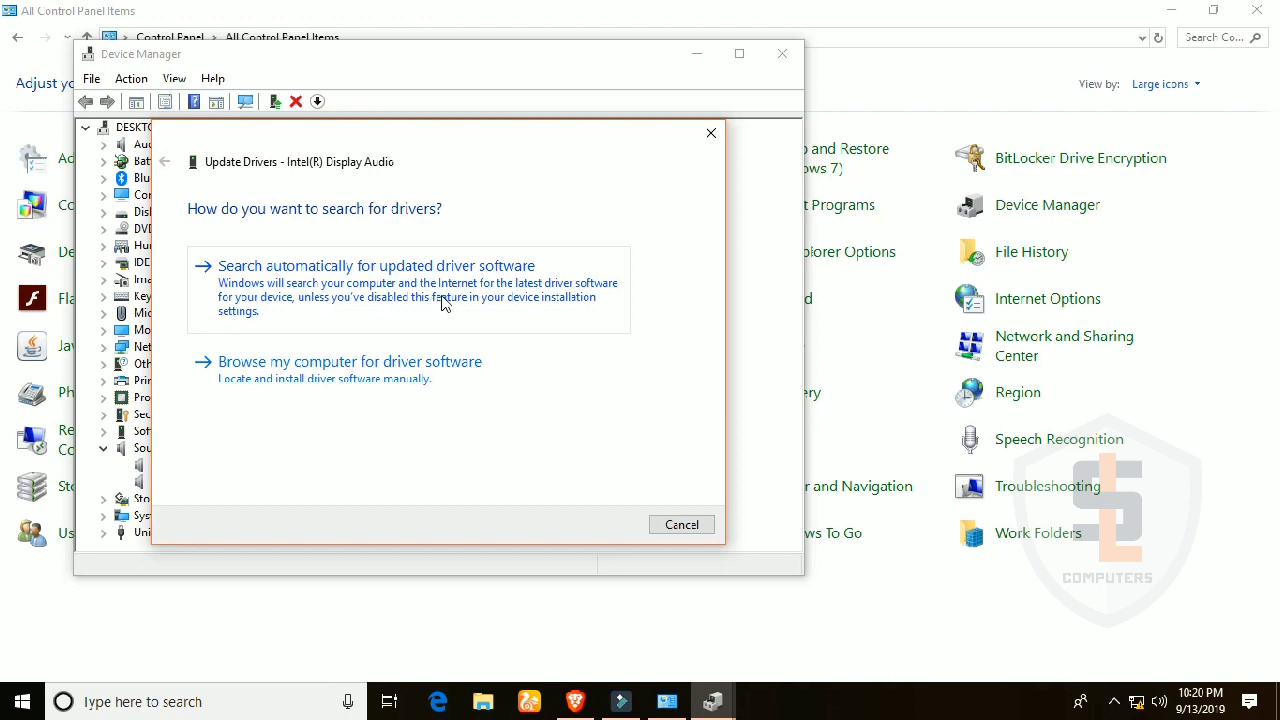
{"action": "mouse_move", "coordinate": [1139, 708]}
{"action": "left_click", "coordinate": [680, 525]}
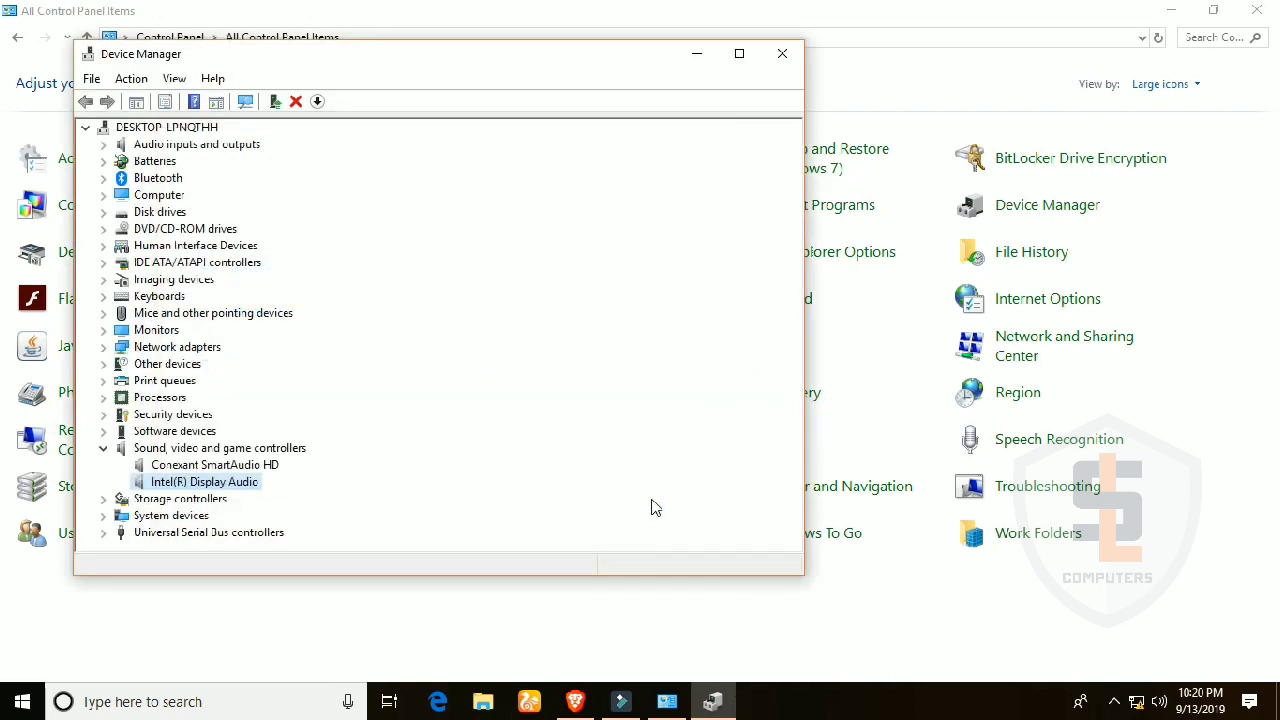
- Close Device Manager and minimize Control Panel to return to the desktop
{"action": "left_click", "coordinate": [795, 57]}
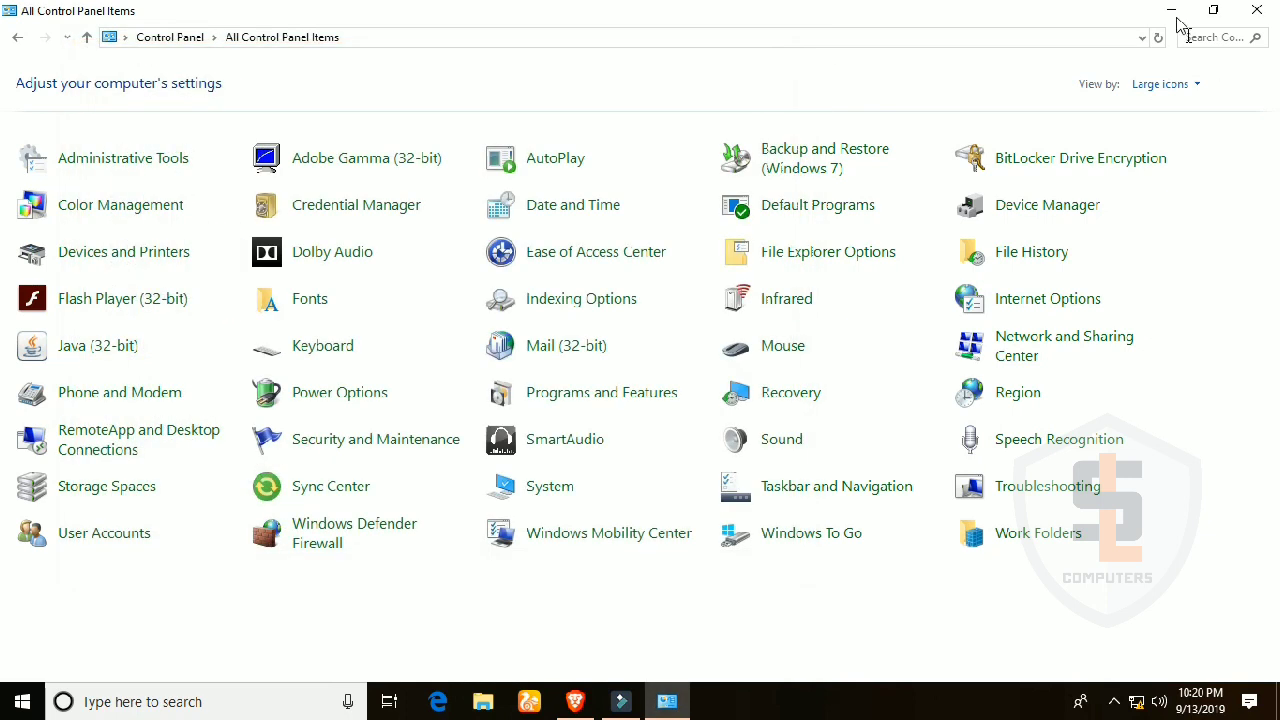
{"action": "left_click", "coordinate": [1172, 8]}
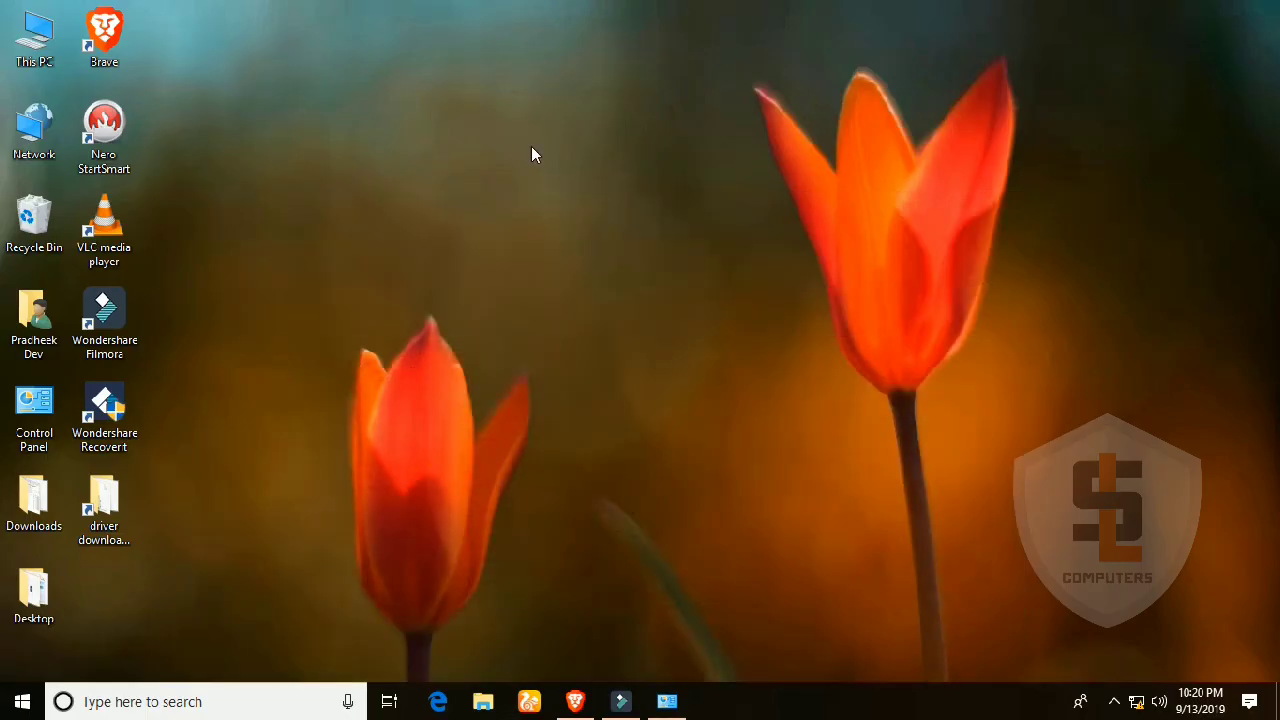
{"action": "left_click", "coordinate": [647, 398]}
- Launch DriverPack from the driver download folder and switch it to expert mode
{"action": "double_click", "coordinate": [103, 516]}
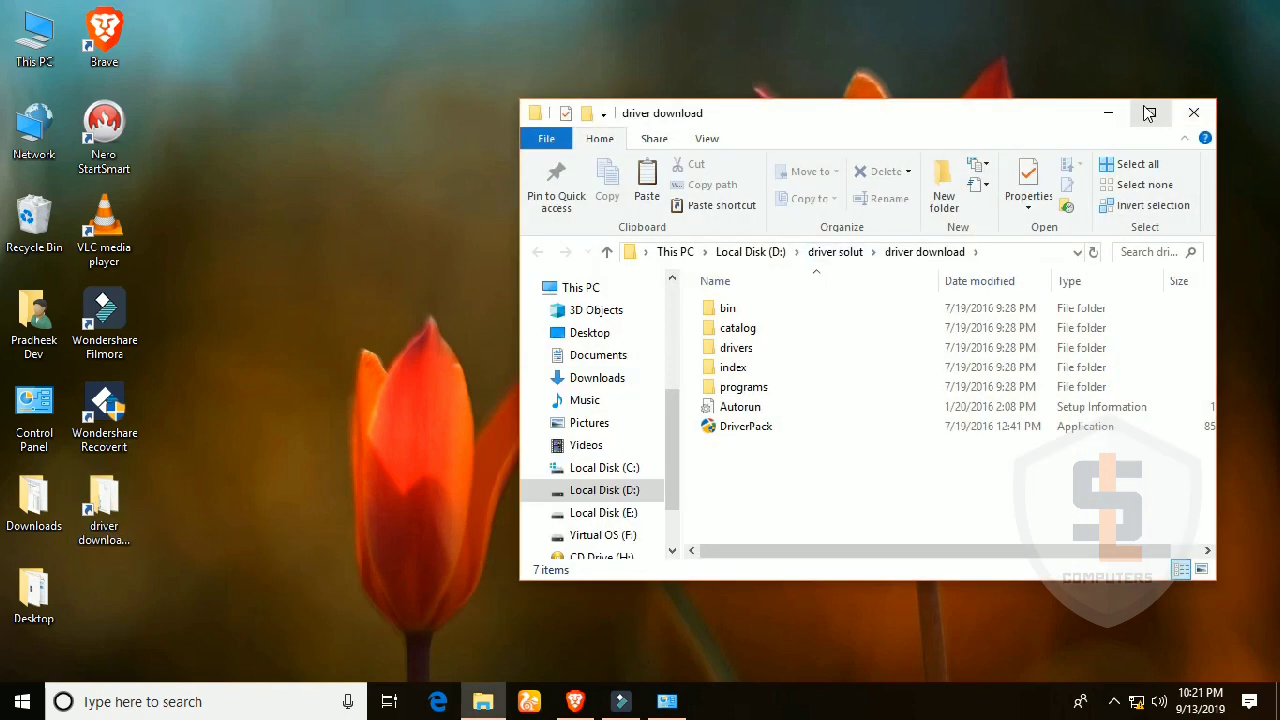
{"action": "left_click", "coordinate": [1149, 114]}
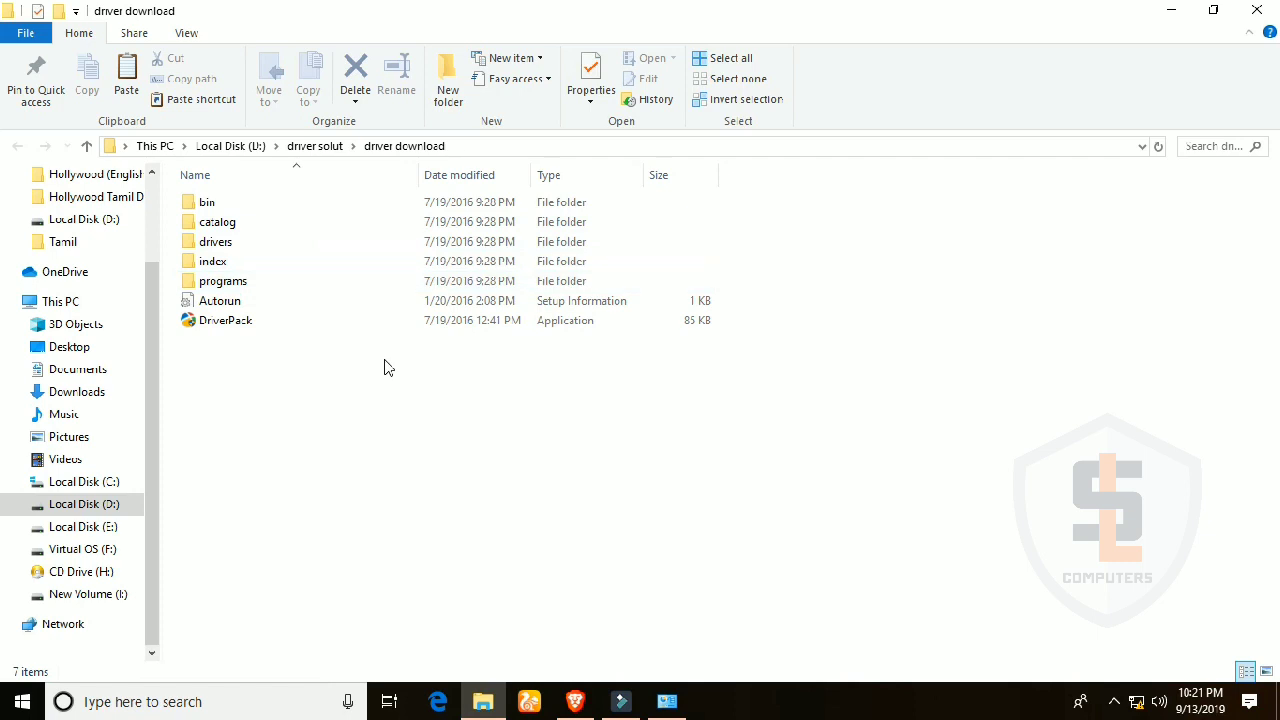
{"action": "double_click", "coordinate": [263, 320]}
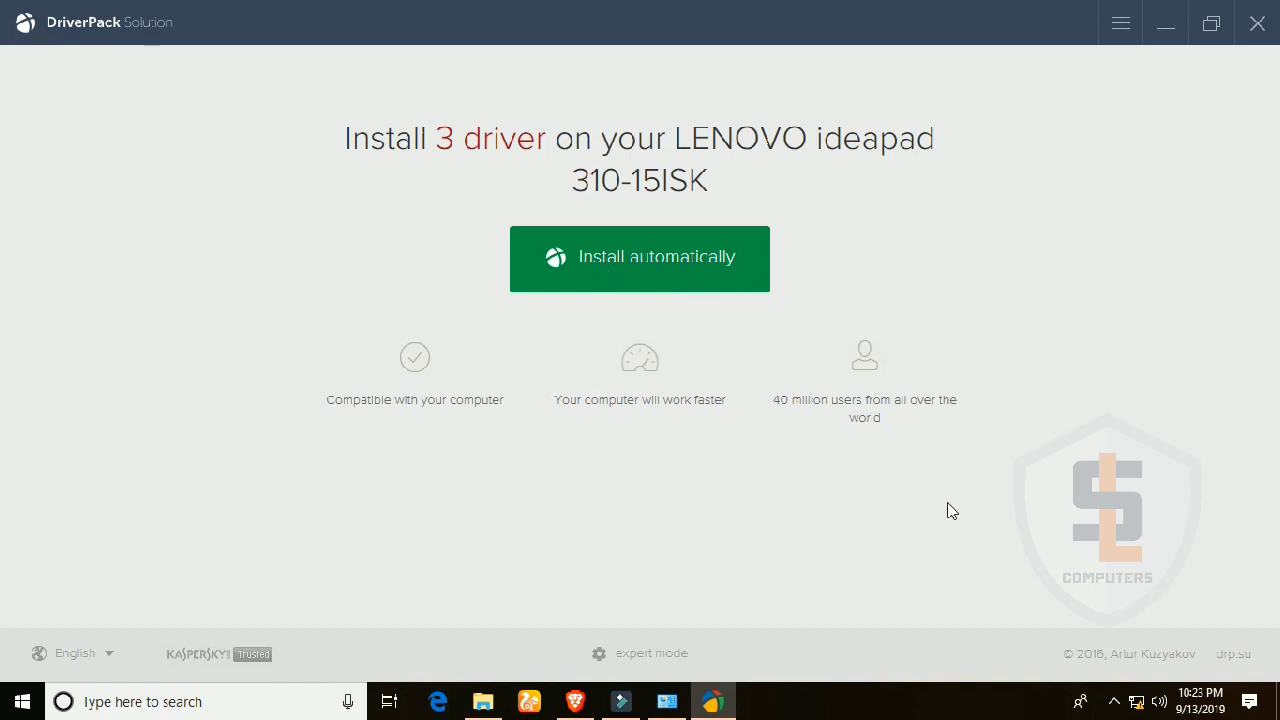
{"action": "left_click", "coordinate": [659, 663]}
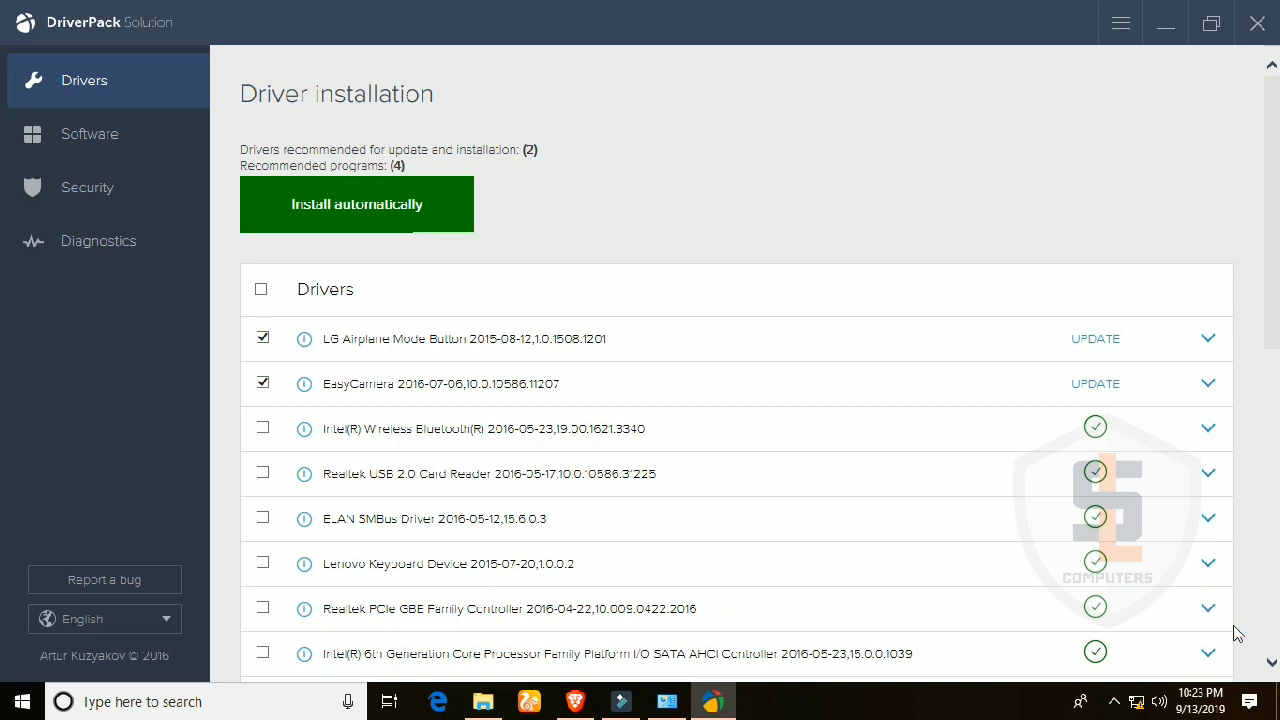
- Examine the driver installation list for drivers marked for update, already installed, or available to reinstall
{"action": "left_click", "coordinate": [1271, 663]}
{"action": "left_click", "coordinate": [1271, 663]}
{"action": "left_click", "coordinate": [1271, 663]}
{"action": "left_click", "coordinate": [1271, 663]}
{"action": "left_click", "coordinate": [1271, 663]}
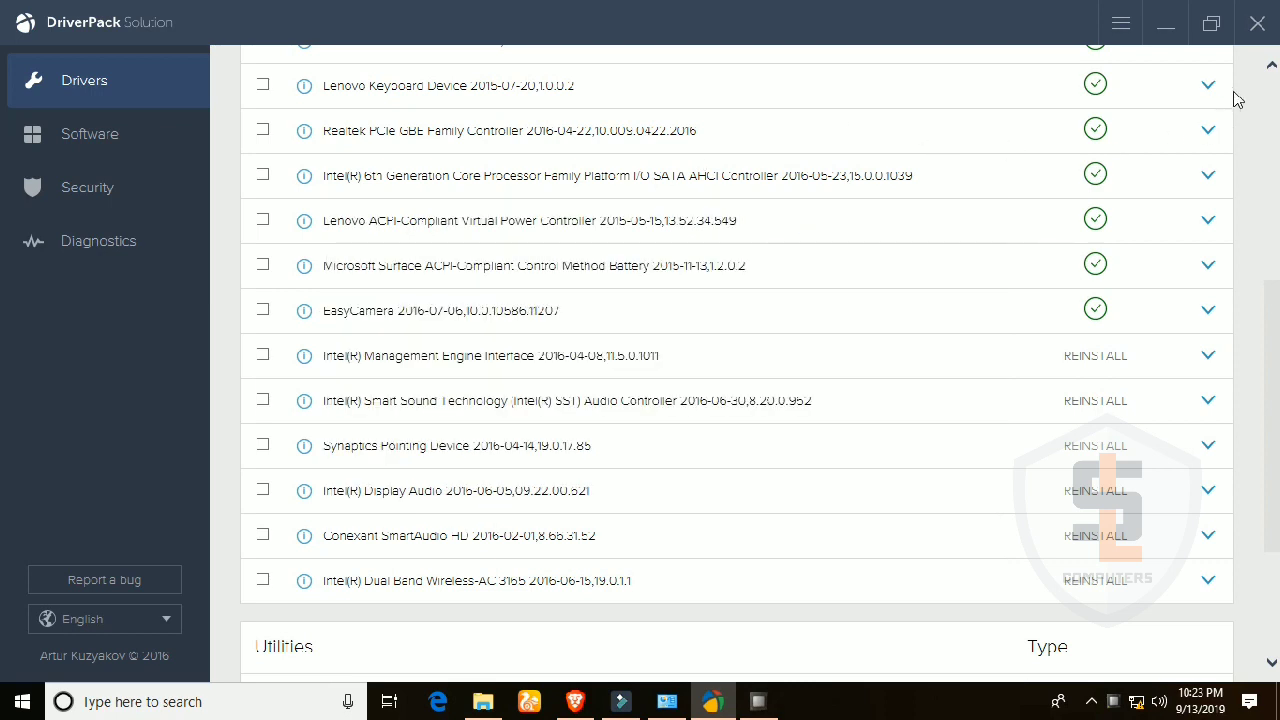
{"action": "left_click", "coordinate": [1272, 68]}
{"action": "left_click", "coordinate": [1272, 68]}
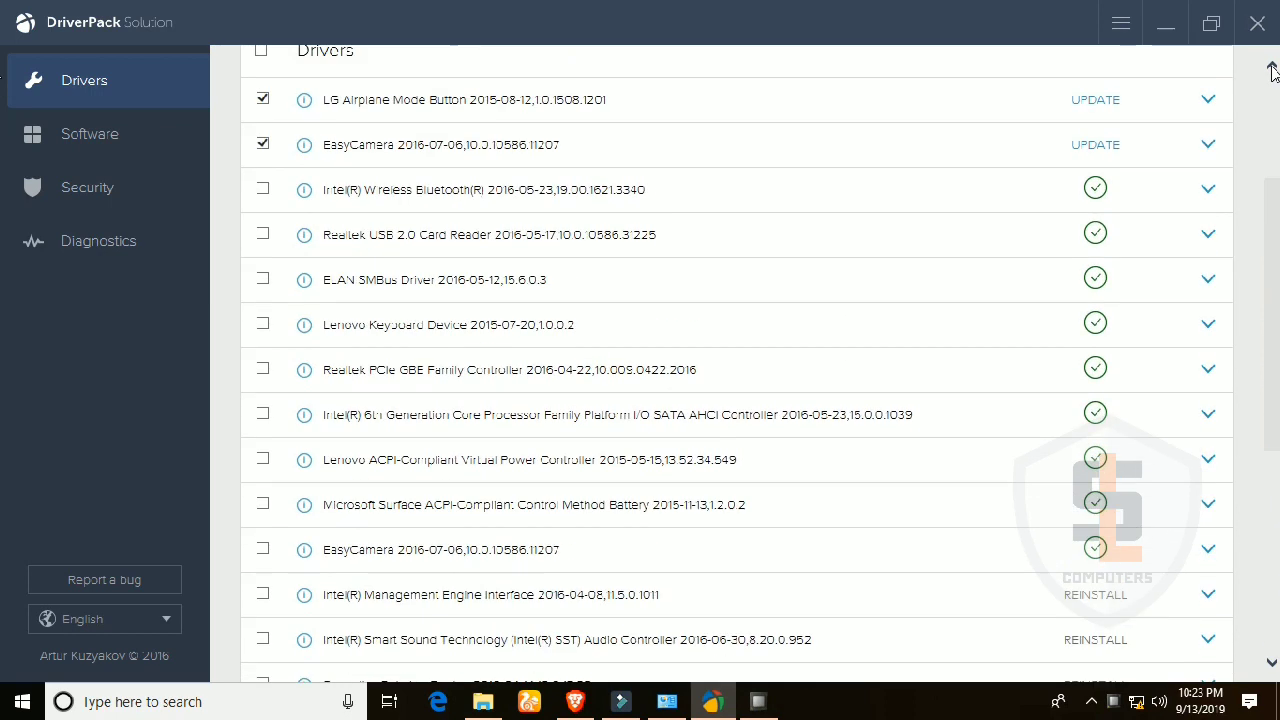
- Compare the drivers offered for update with the already installed and reinstallable entries further down the list
{"action": "left_click", "coordinate": [1272, 68]}
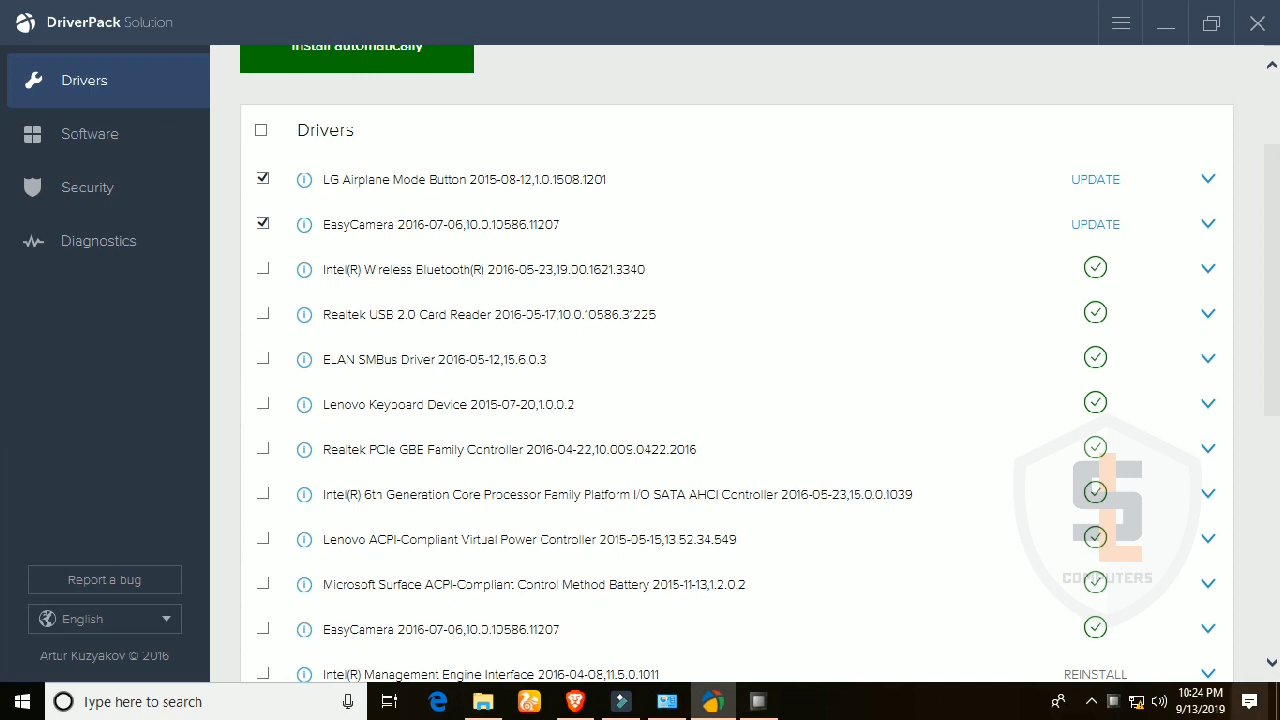
{"action": "left_click", "coordinate": [1271, 664]}
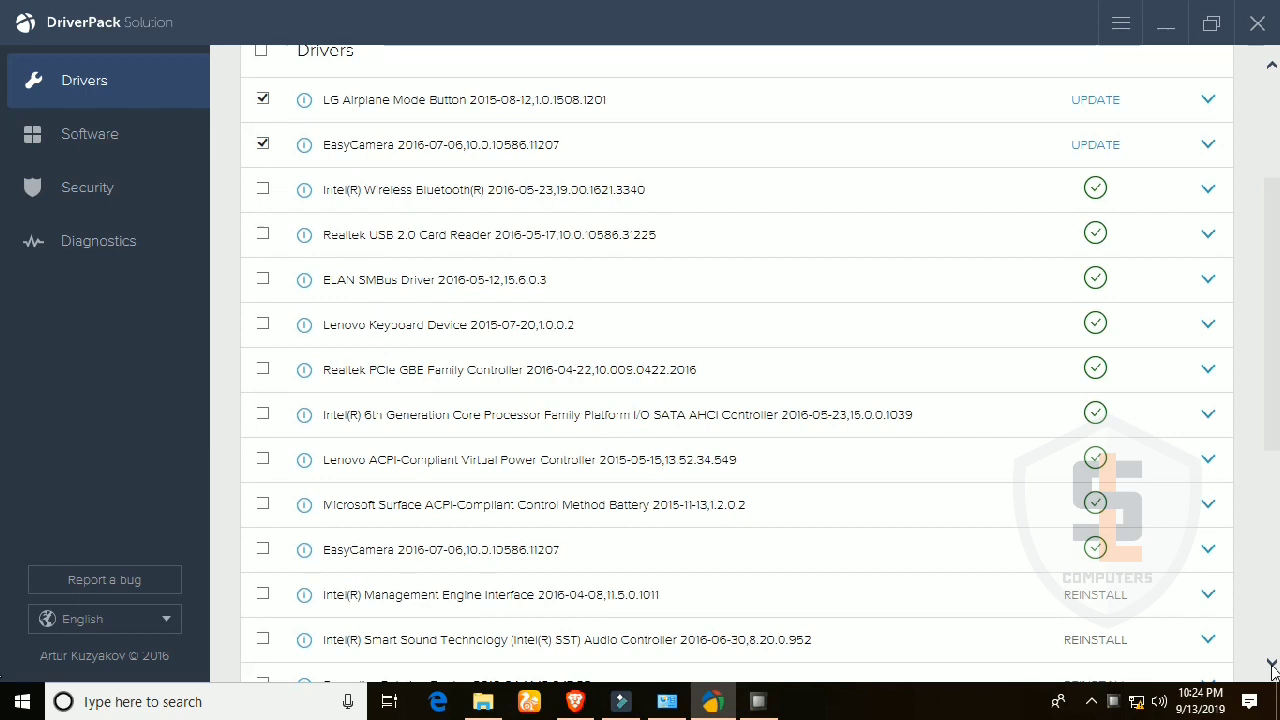
{"action": "left_click", "coordinate": [1271, 664]}
{"action": "left_click", "coordinate": [1271, 664]}
{"action": "left_click", "coordinate": [1271, 664]}
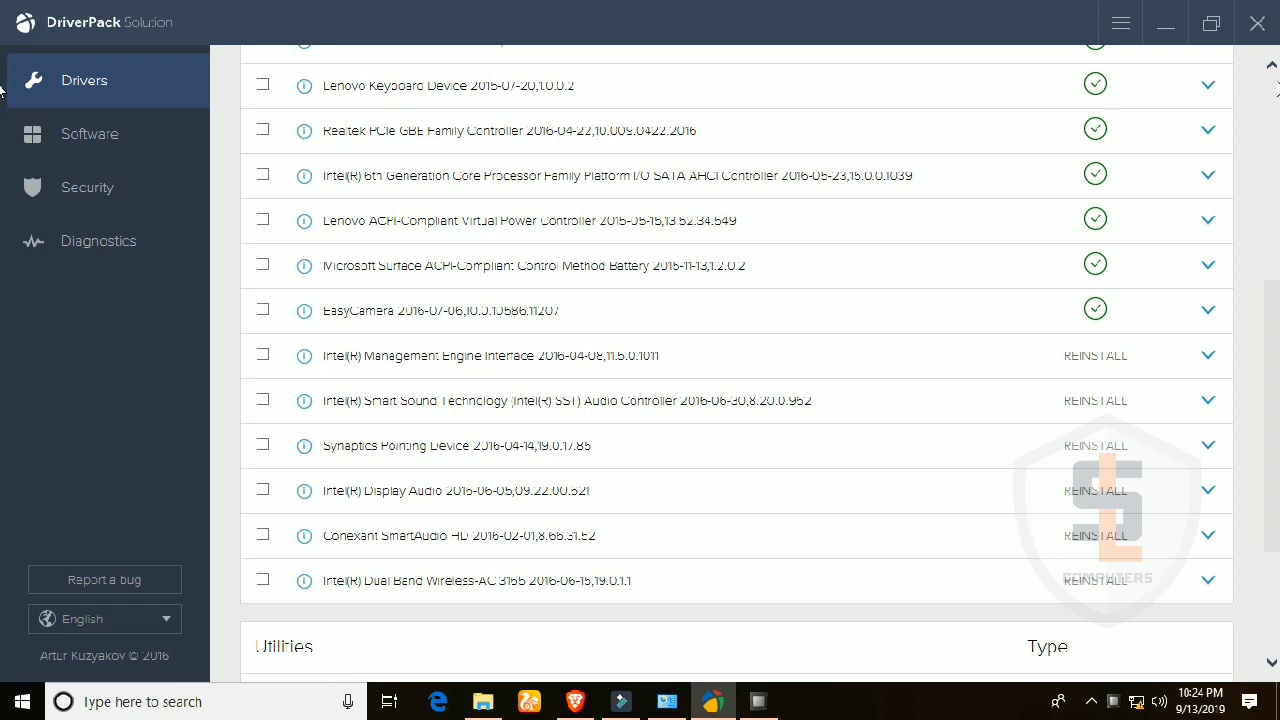
{"action": "left_click", "coordinate": [1271, 66]}
{"action": "left_click", "coordinate": [1271, 66]}
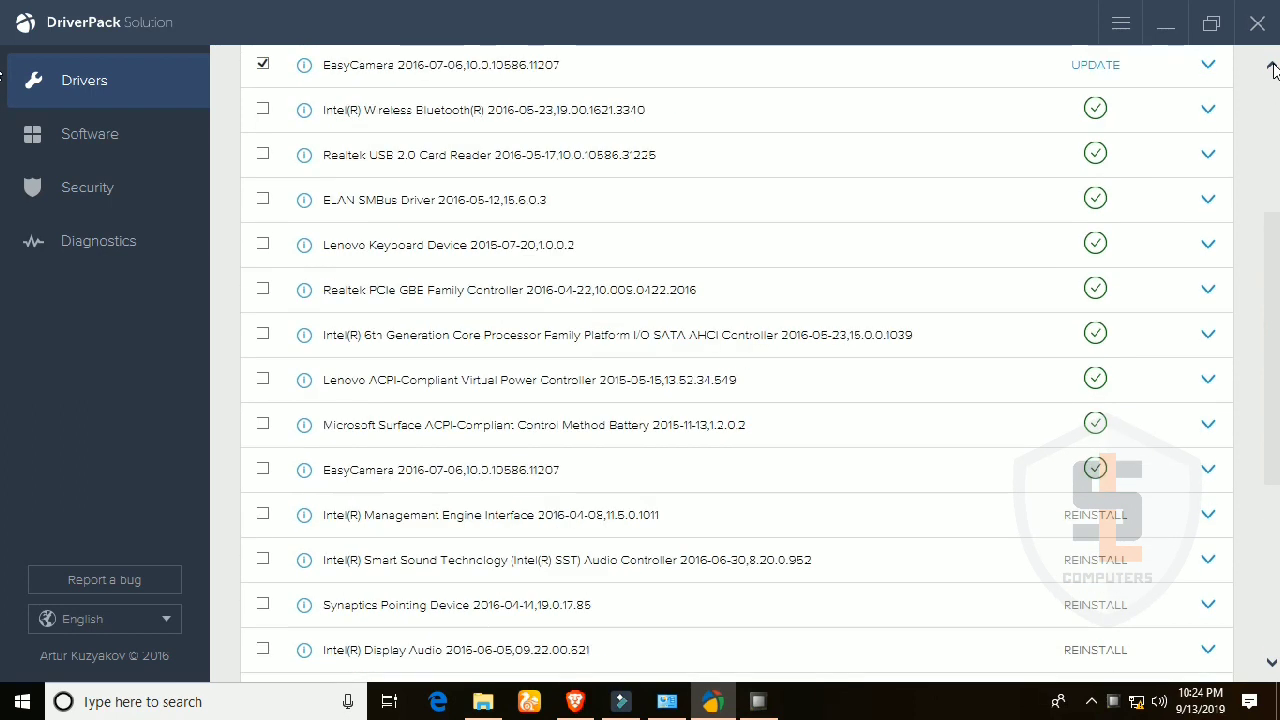
{"action": "left_click", "coordinate": [1271, 66]}
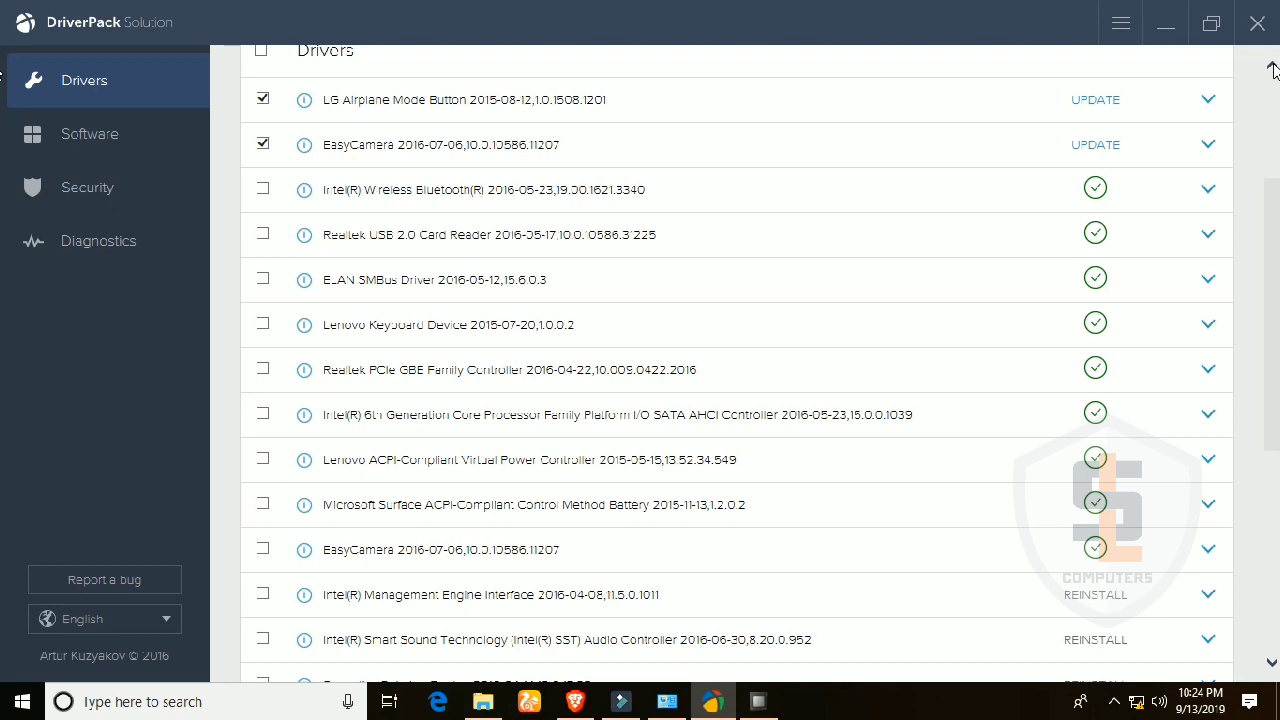
{"action": "left_click", "coordinate": [1271, 66]}
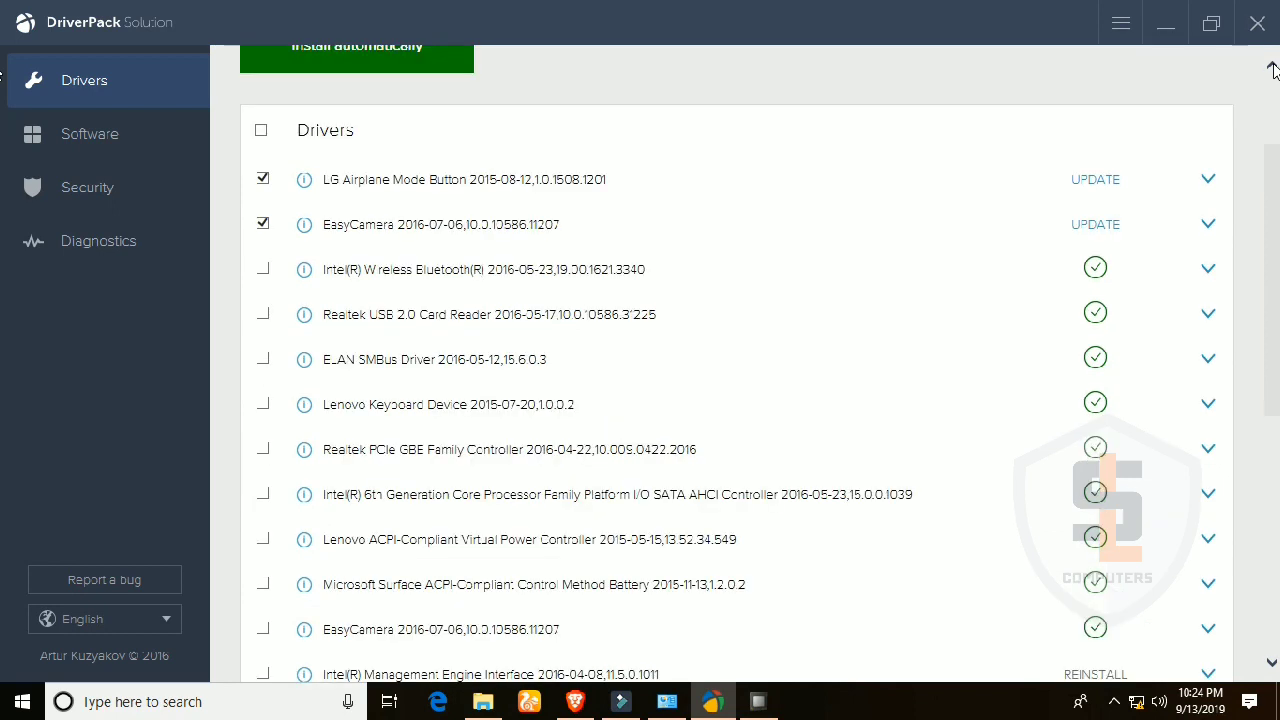
- Try to update the EasyCamera driver on its own and finish the installation run
{"action": "left_click", "coordinate": [1108, 223]}
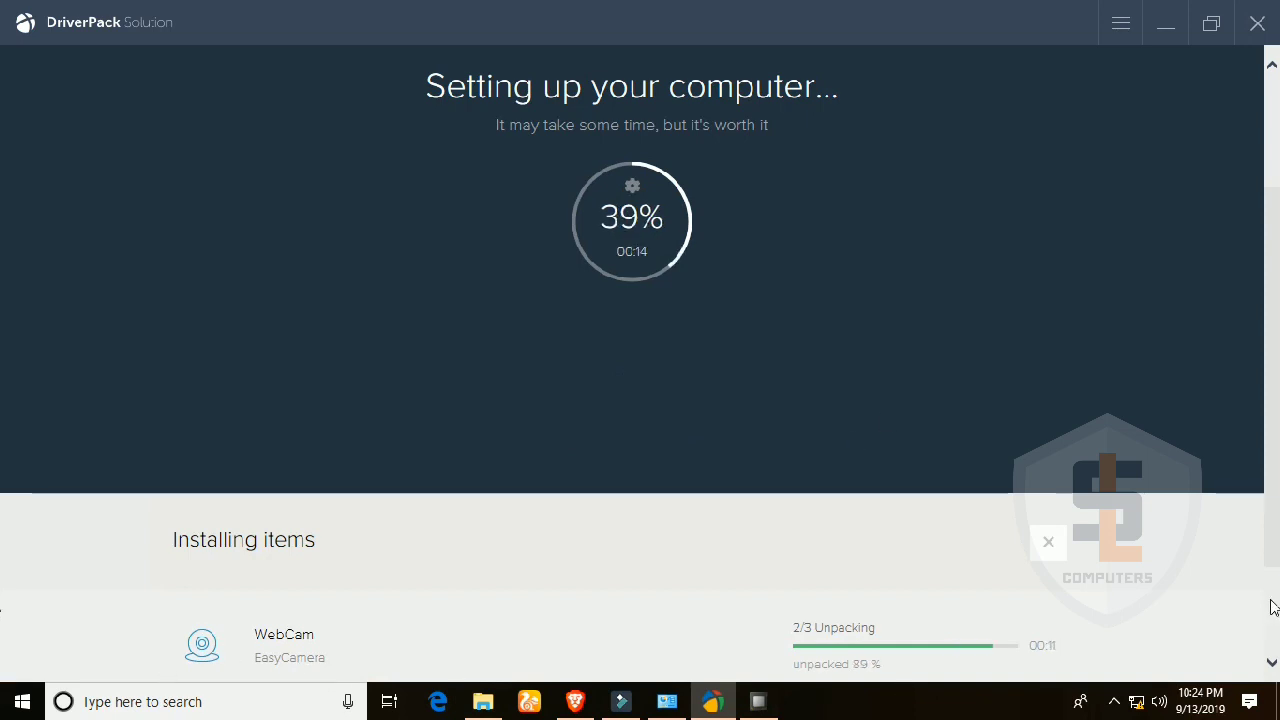
{"action": "scroll", "coordinate": [1209, 603], "scroll_direction": "down", "scroll_amount": 2}
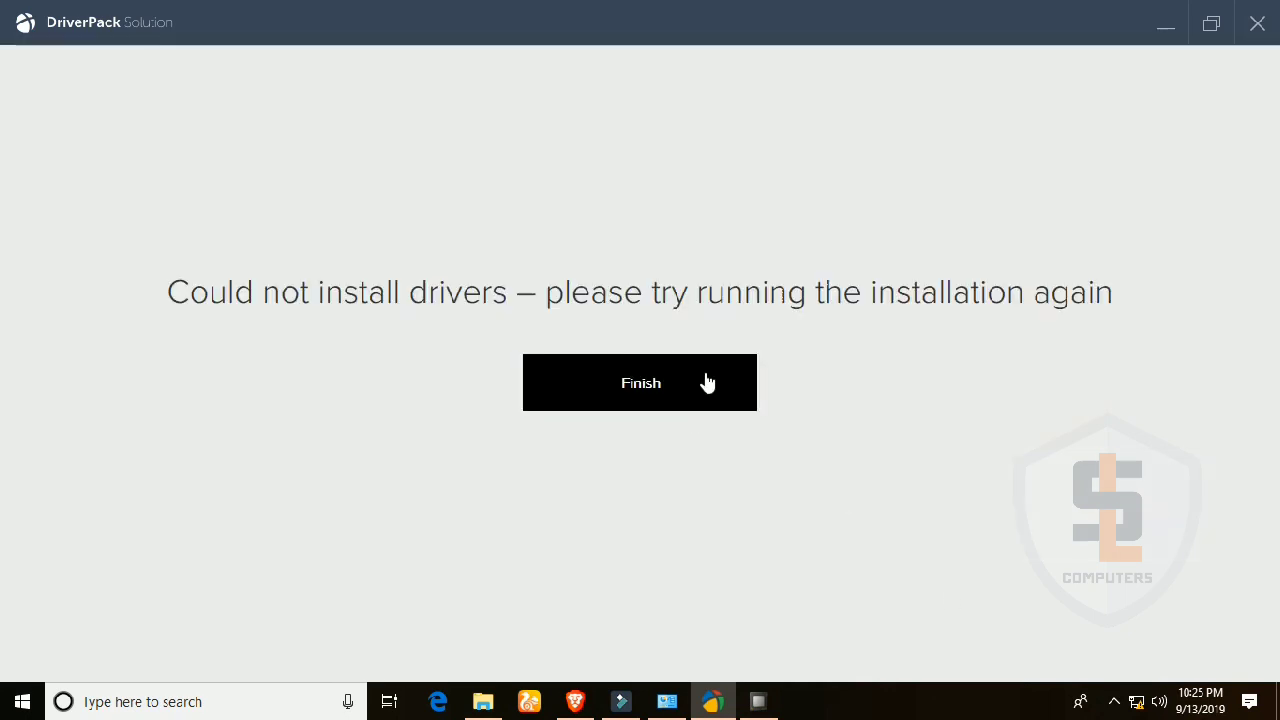
{"action": "left_click", "coordinate": [707, 383]}
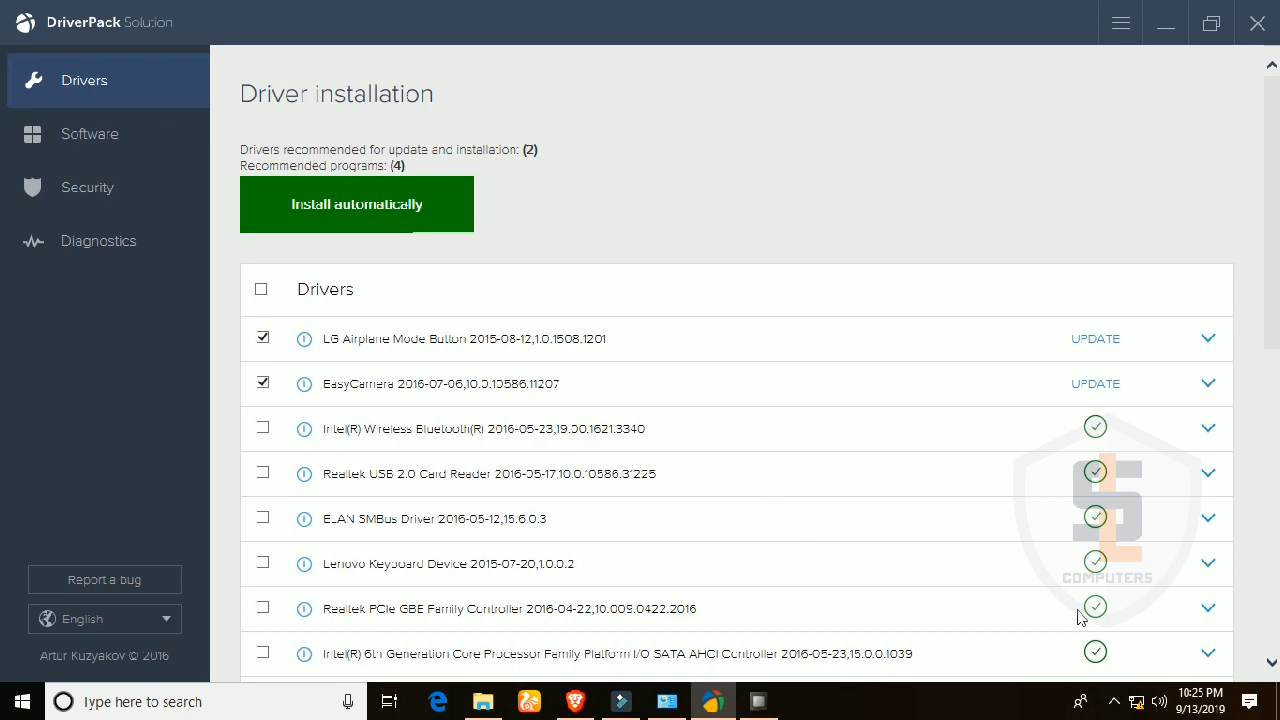
- Examine the remaining drivers and utilities, and the list of recommended programs in the software section
{"action": "scroll", "coordinate": [1270, 675], "scroll_direction": "down", "scroll_amount": 7}
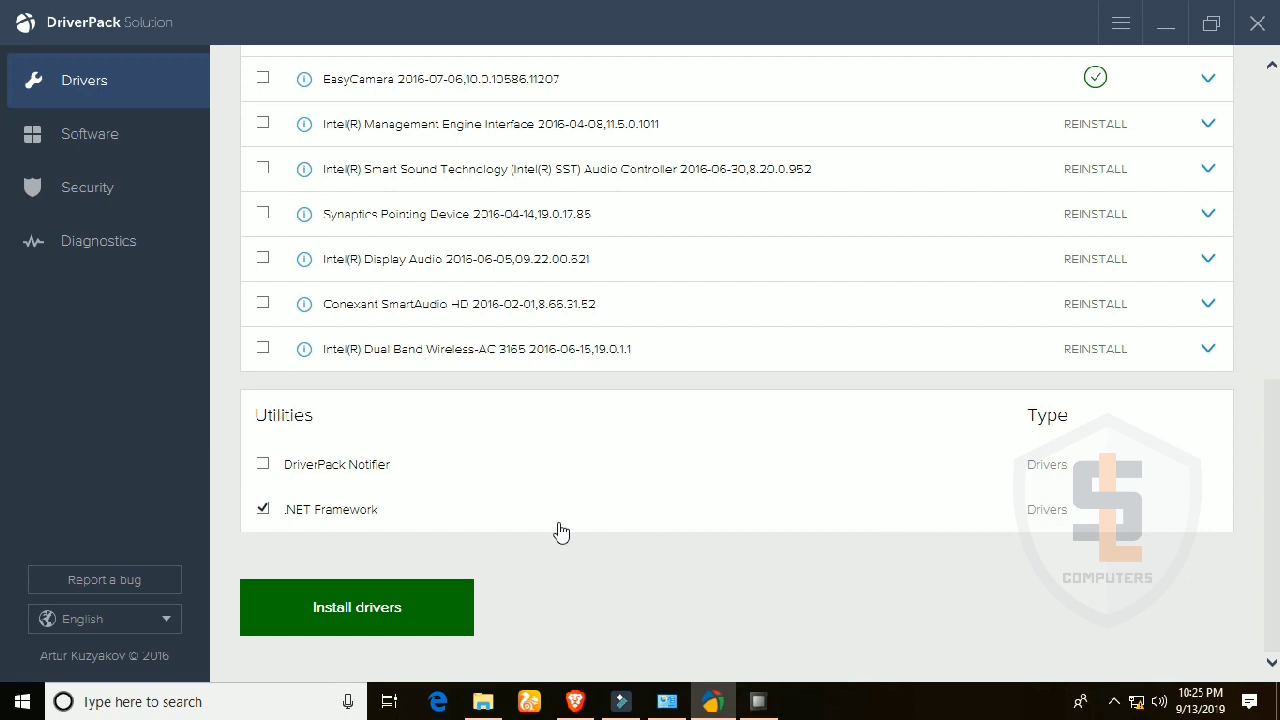
{"action": "left_click", "coordinate": [145, 152]}
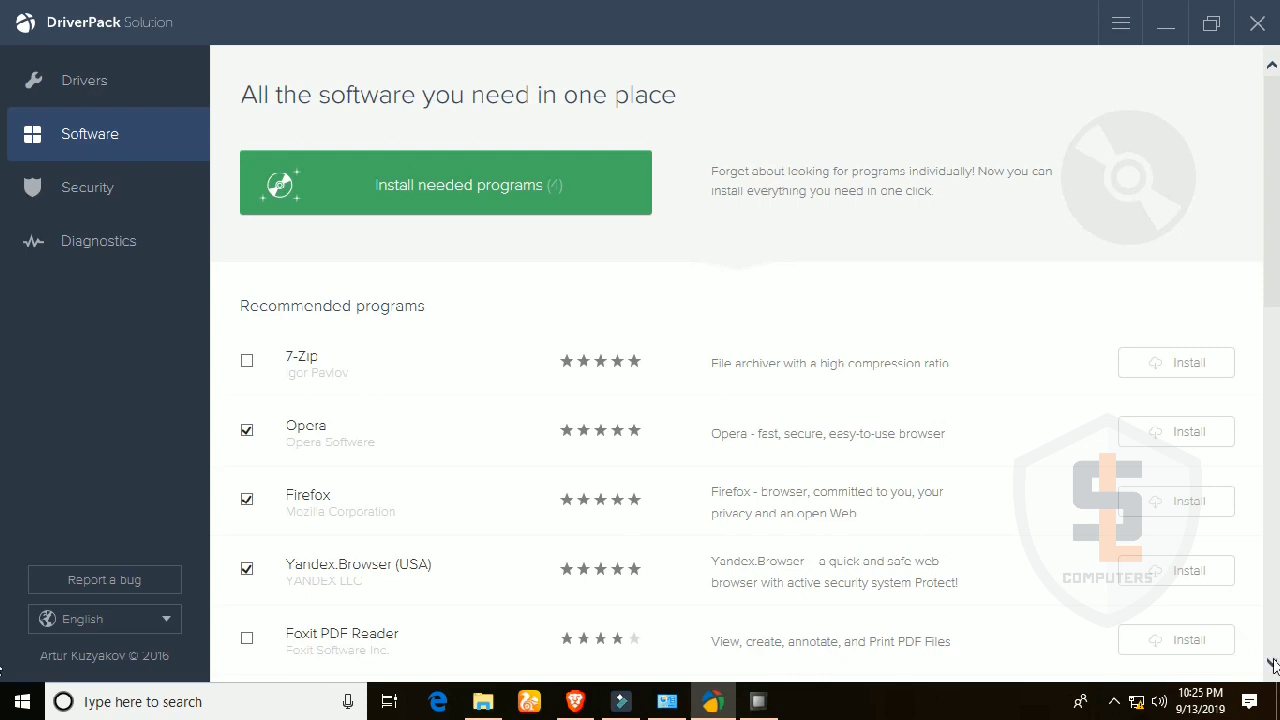
{"action": "scroll", "coordinate": [1272, 665], "scroll_direction": "down", "scroll_amount": 7}
{"action": "scroll", "coordinate": [1272, 665], "scroll_direction": "down", "scroll_amount": 5}
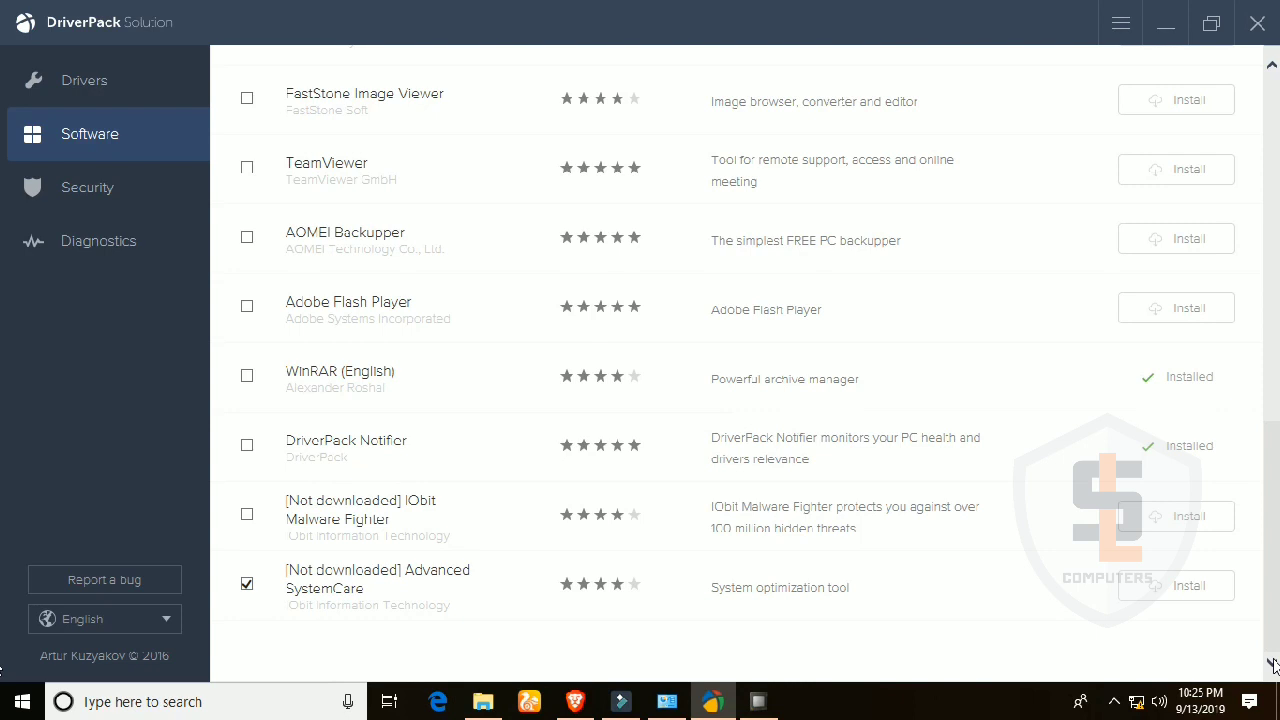
- Return to the driver installation list and close DriverPack Solution
{"action": "left_click", "coordinate": [136, 194]}
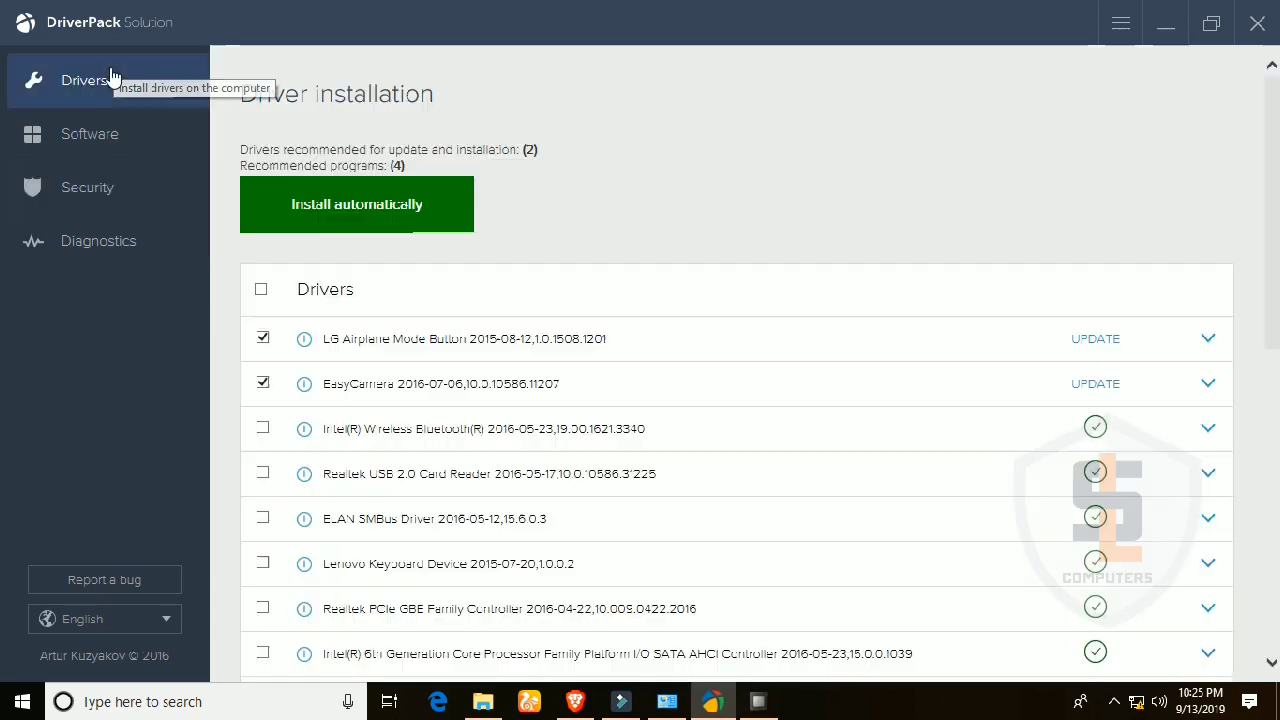
{"action": "left_click", "coordinate": [110, 74]}
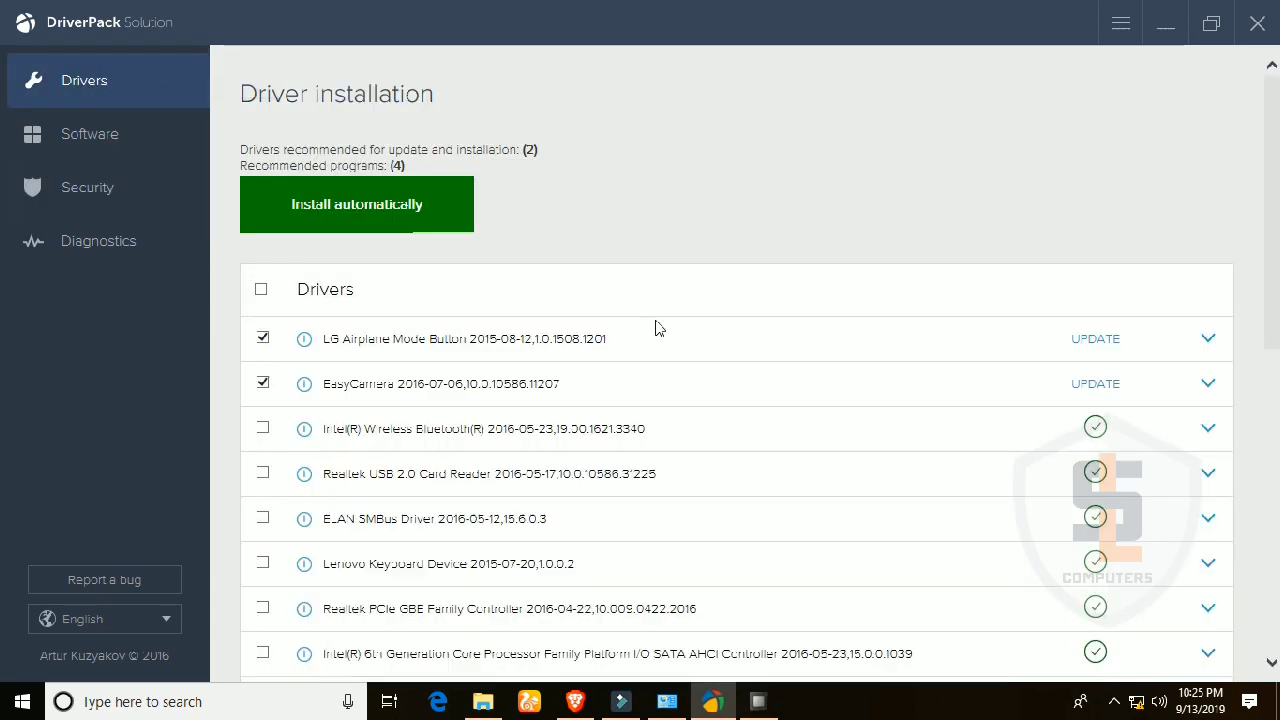
{"action": "left_click", "coordinate": [1254, 21]}
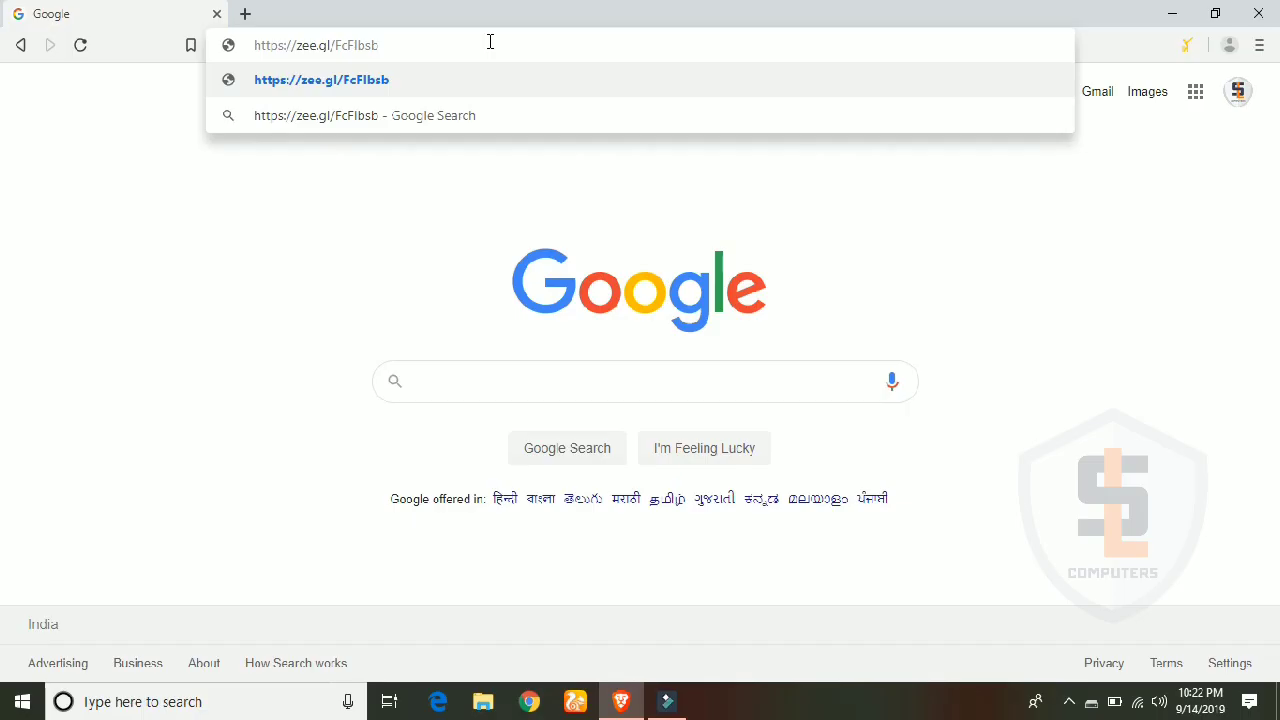
- In the Brave browser, follow the zee.gl short link through to WebForPC's DriverPack Solution page, closing the advertising pop-ups along the way
{"action": "key", "text": "Return"}
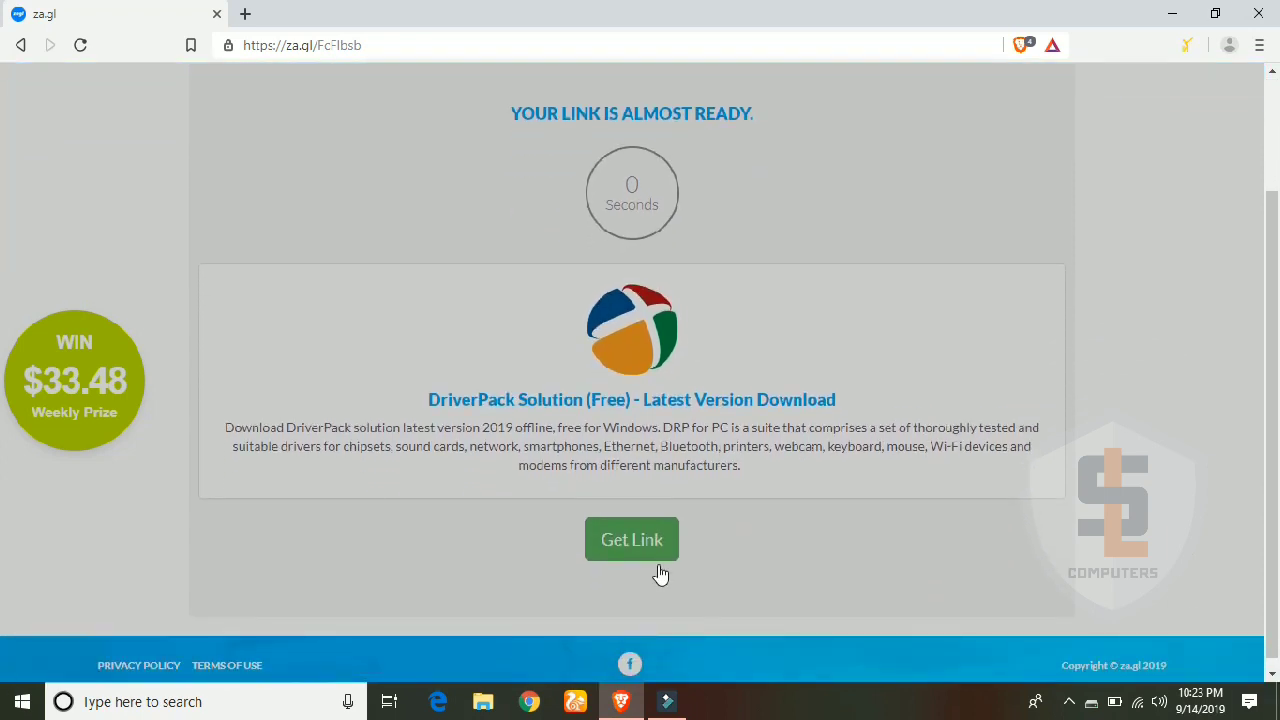
{"action": "left_click", "coordinate": [648, 563]}
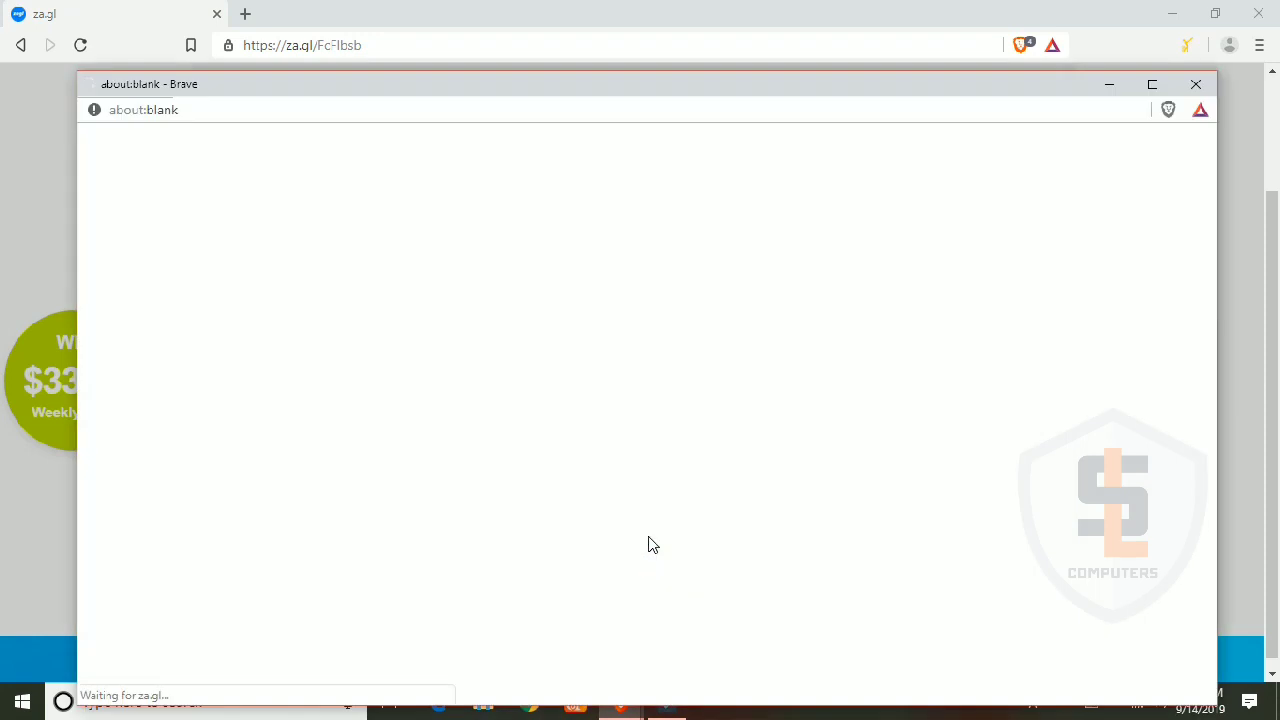
{"action": "left_click", "coordinate": [1194, 88]}
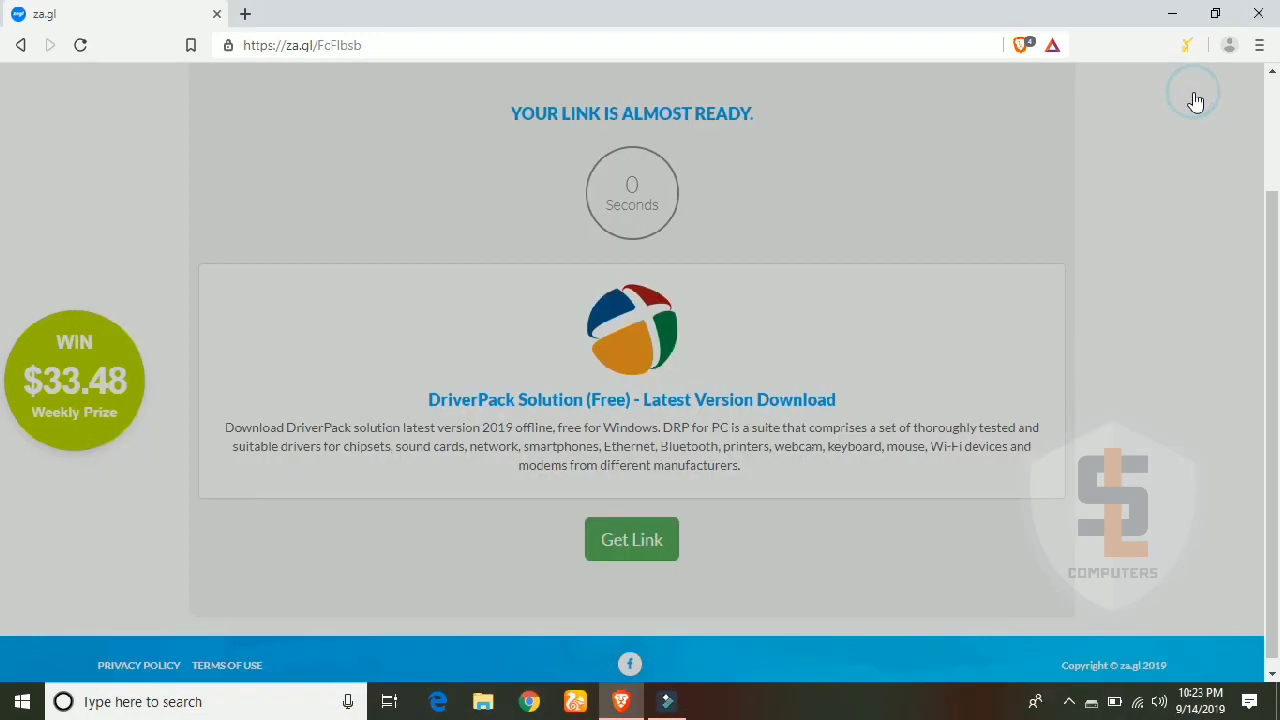
{"action": "left_click", "coordinate": [624, 555]}
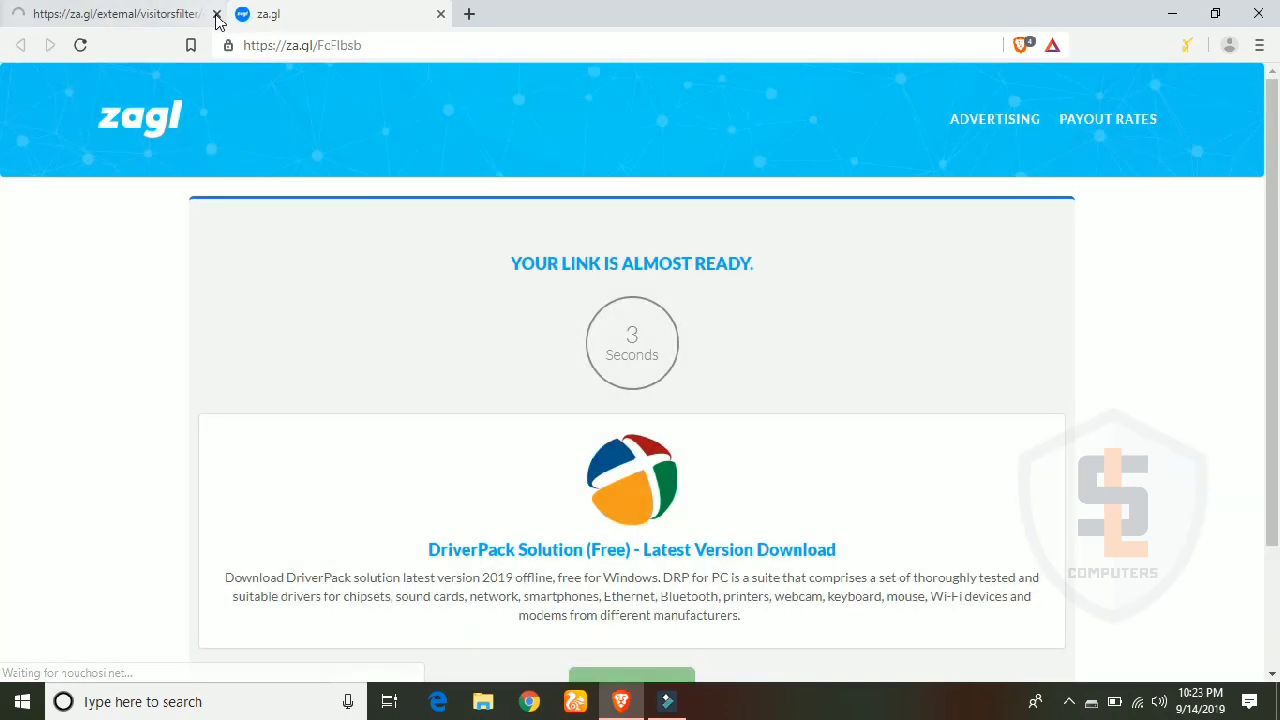
{"action": "left_click", "coordinate": [218, 15]}
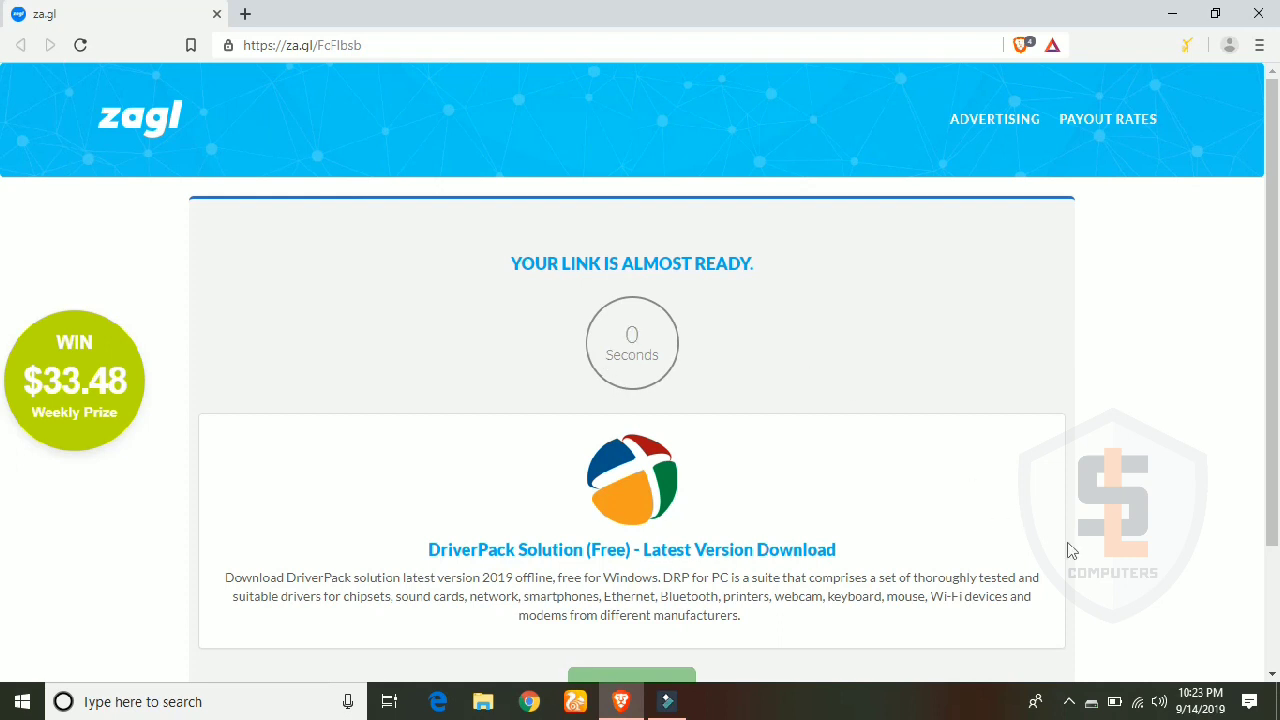
{"action": "left_click", "coordinate": [1273, 676]}
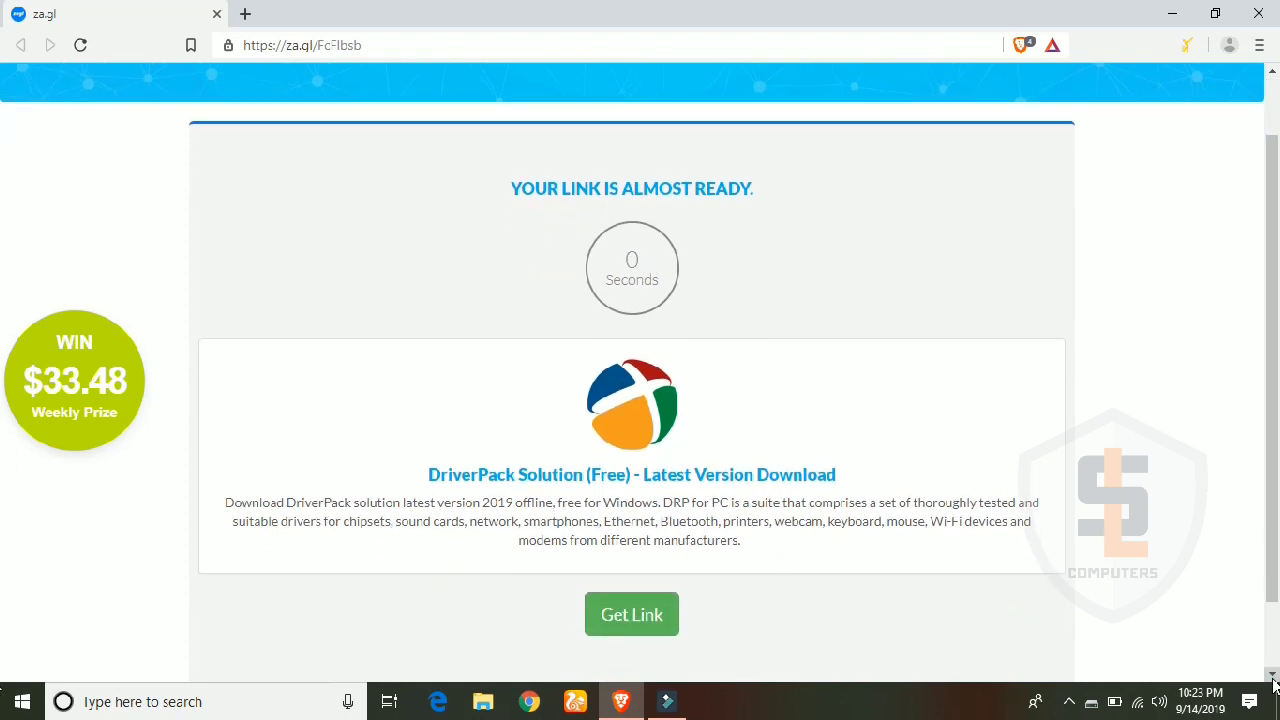
{"action": "left_click", "coordinate": [664, 530]}
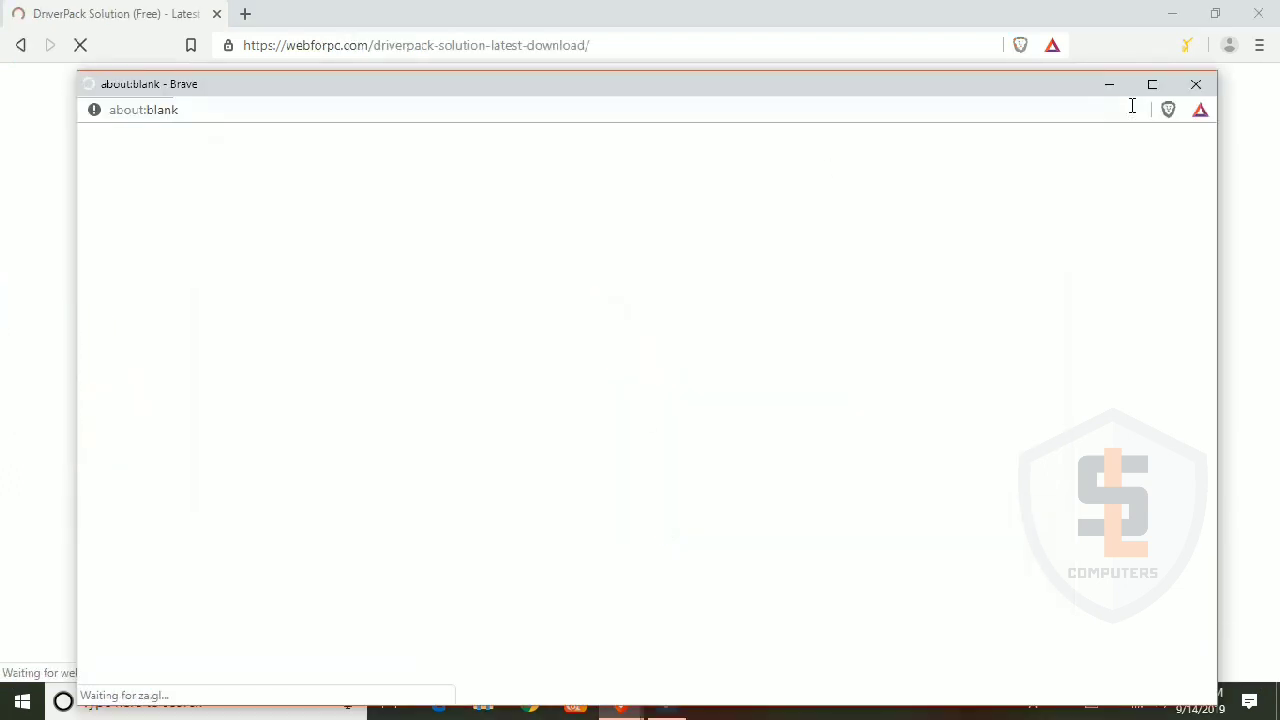
{"action": "left_click", "coordinate": [1195, 85]}
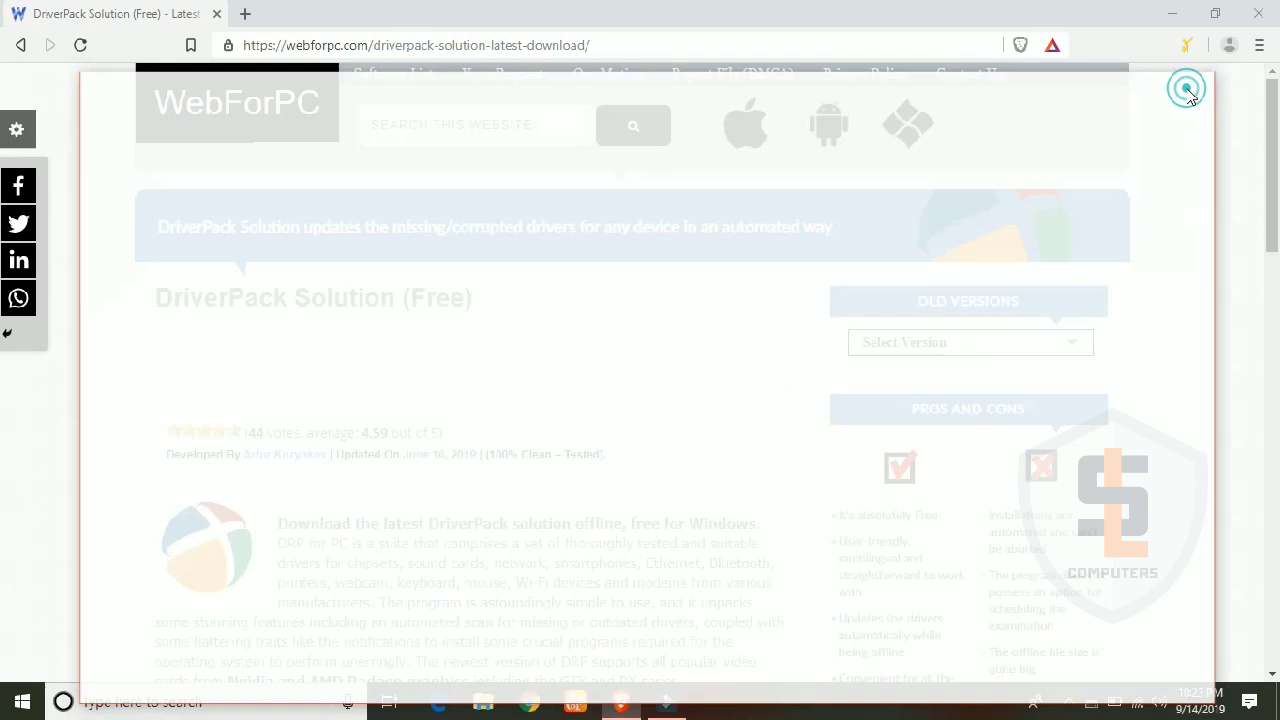
- Check the old versions offered and request the DriverPack Solution 17.10.14 download for Windows
{"action": "left_click", "coordinate": [934, 342]}
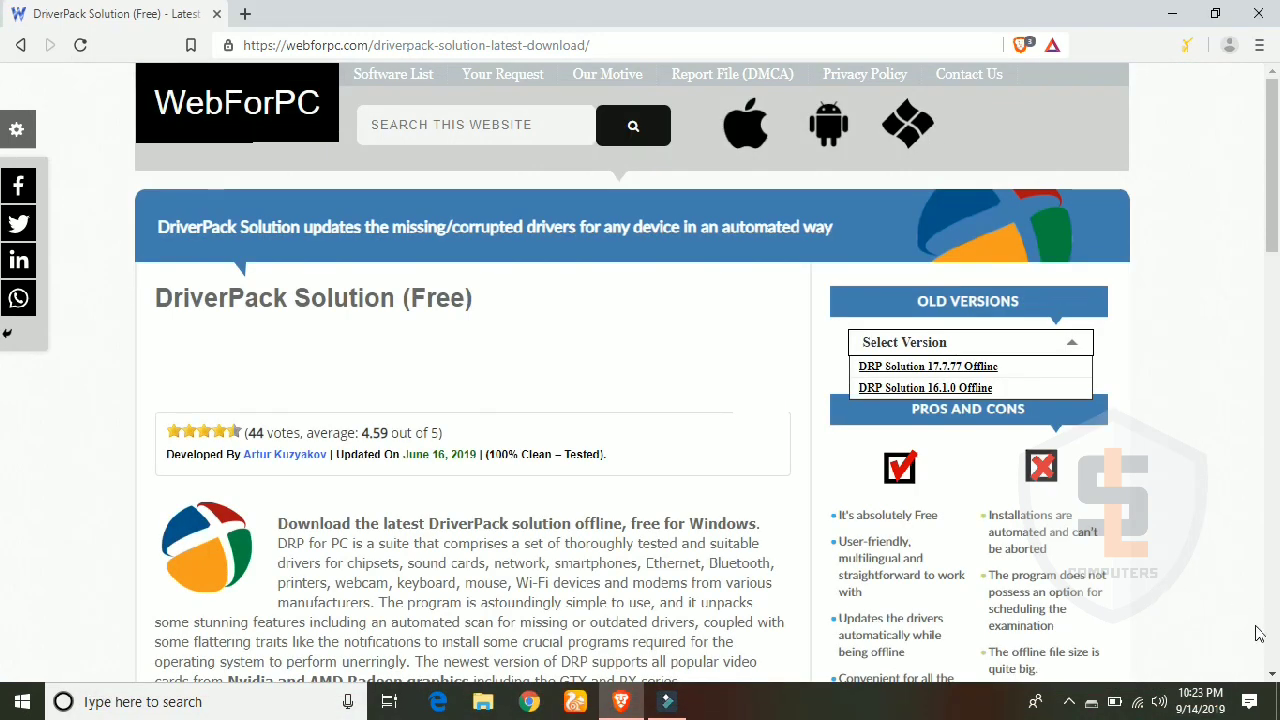
{"action": "left_click_drag", "start_coordinate": [1274, 676], "coordinate": [1274, 676]}
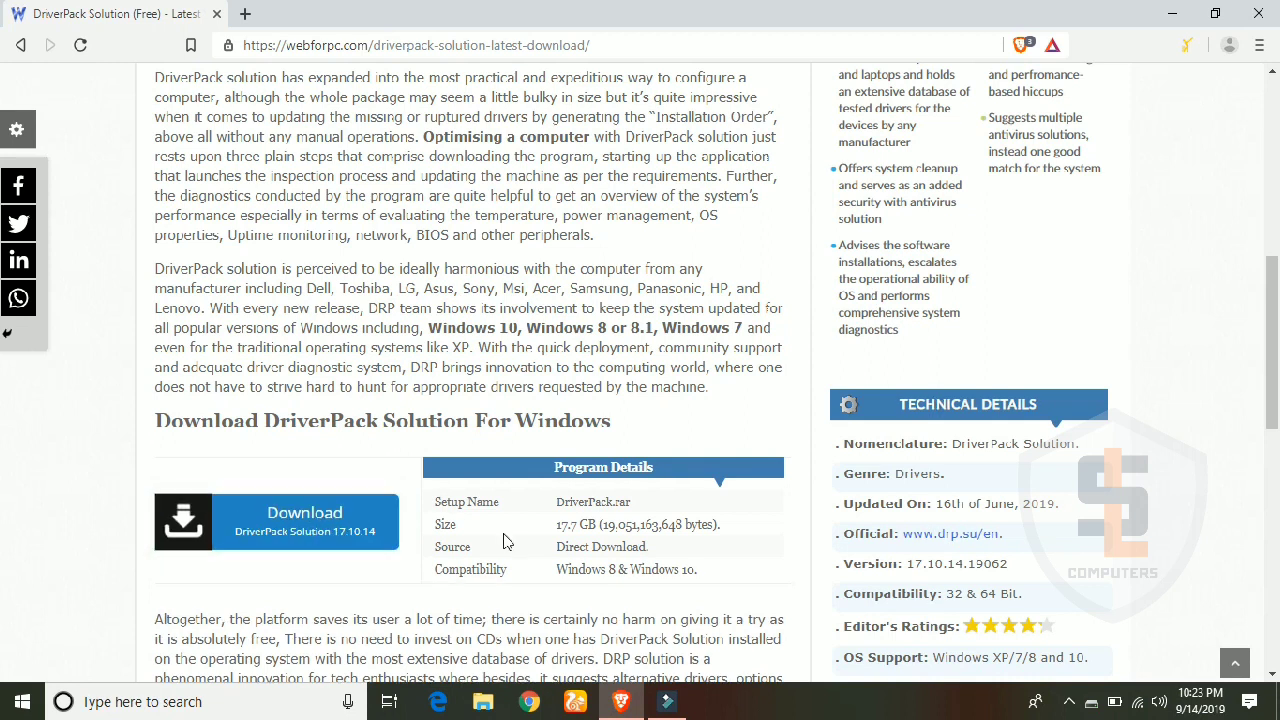
{"action": "left_click", "coordinate": [281, 532]}
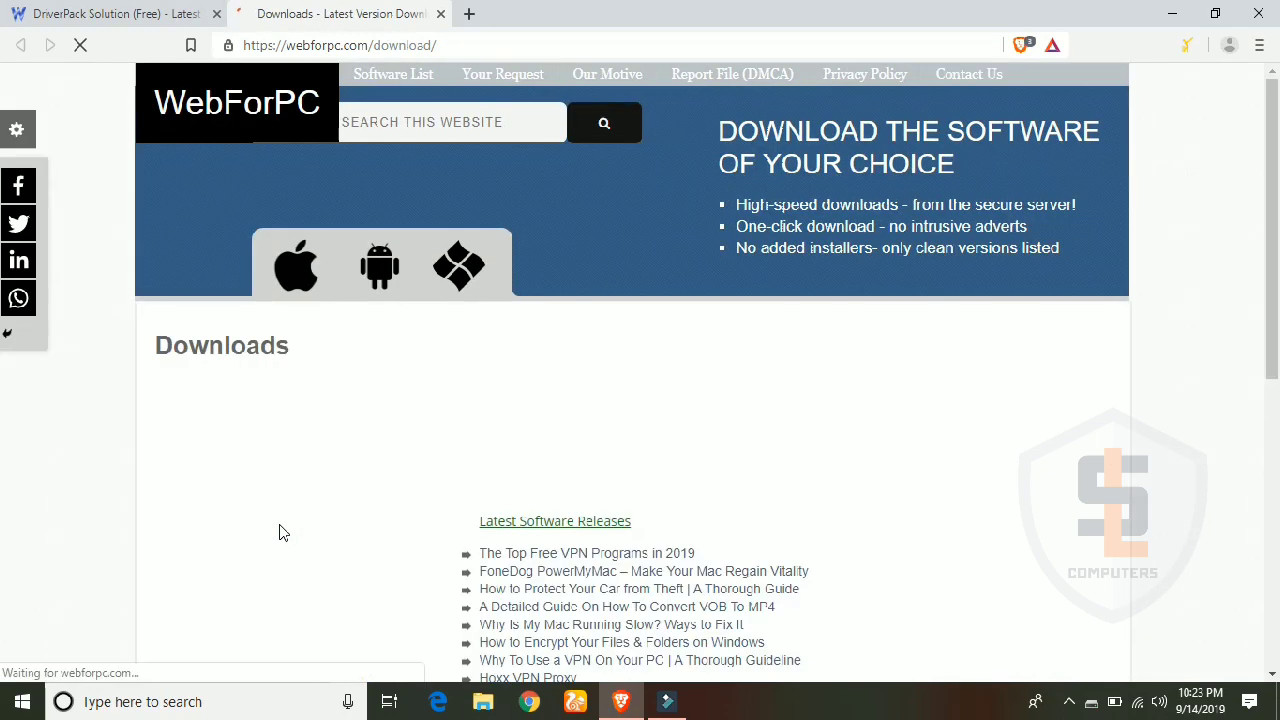
{"action": "left_click", "coordinate": [1273, 676]}
{"action": "left_click_drag", "start_coordinate": [1273, 676], "coordinate": [1273, 676]}
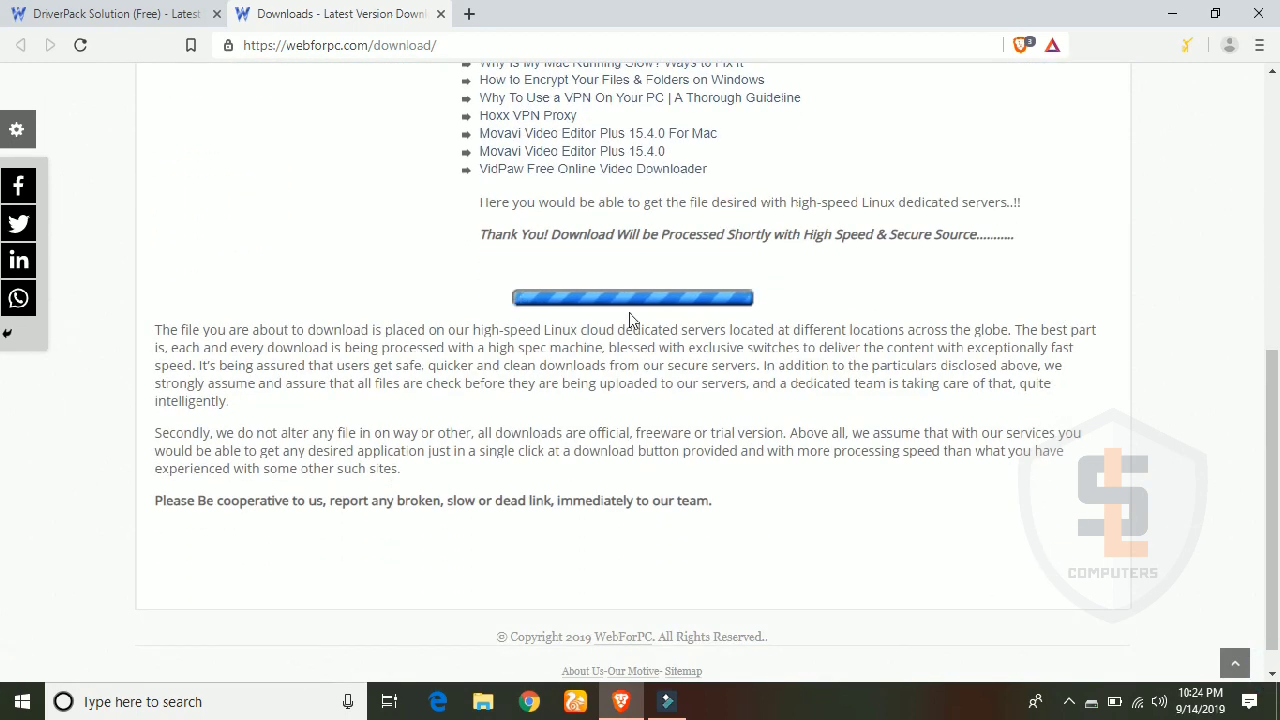